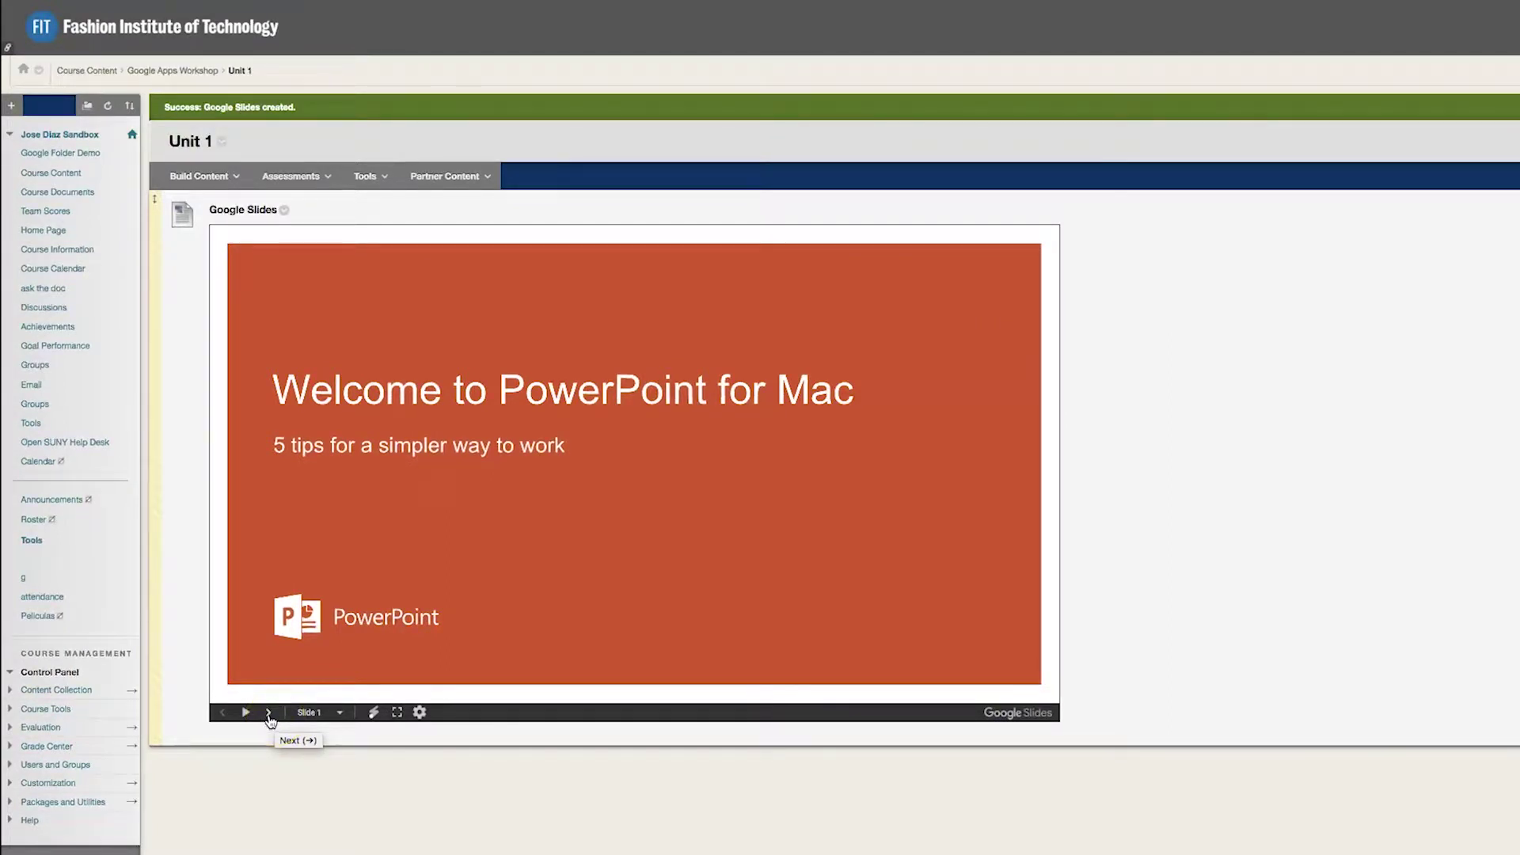
Advance the embedded deck, jump to the last slide (7), and present it full screen
{"action": "left_click", "coordinate": [268, 714]}
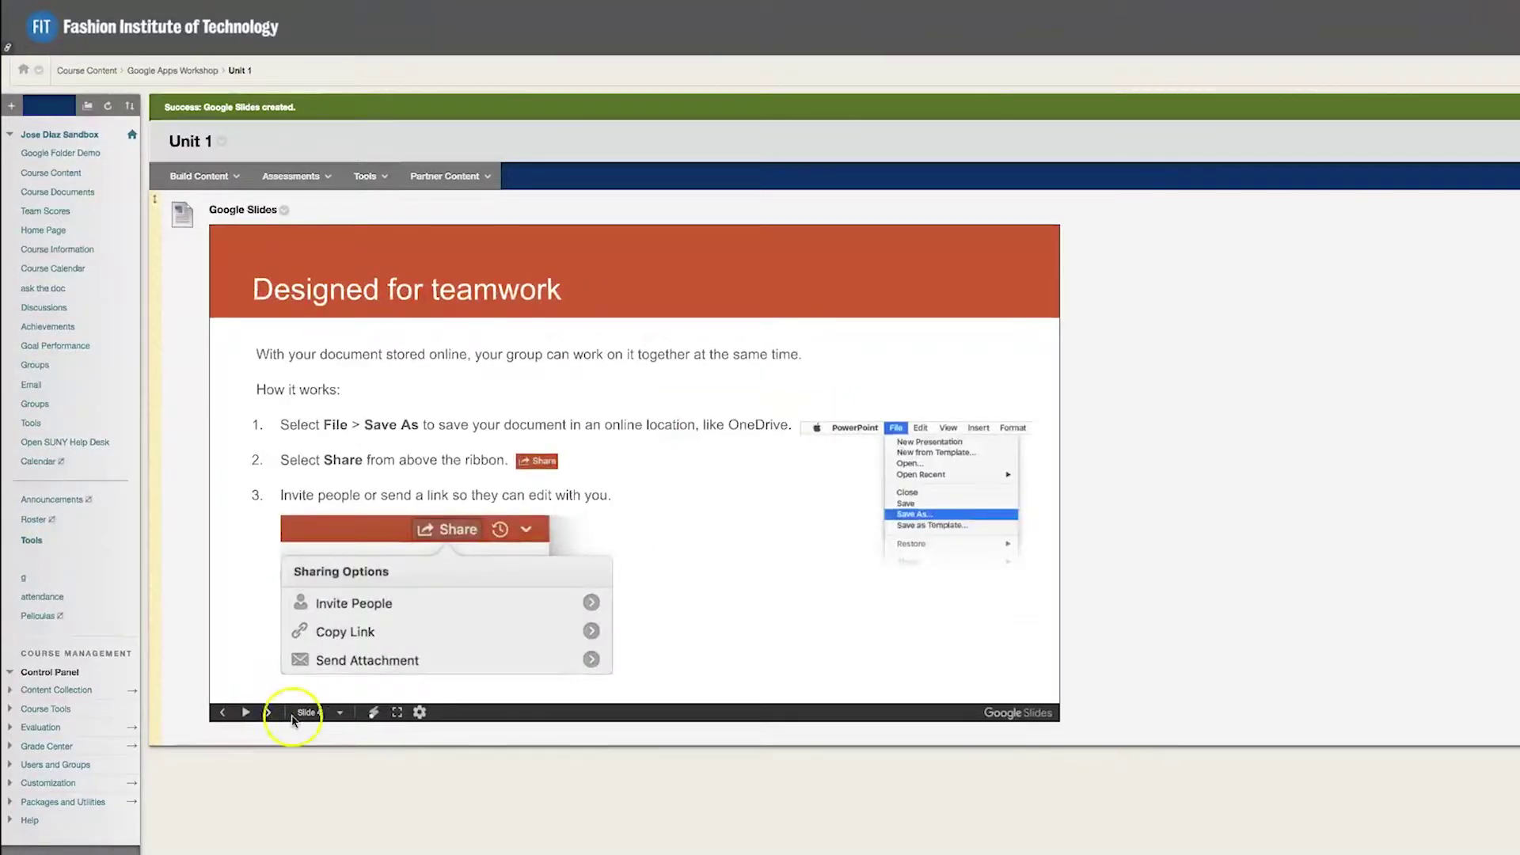
{"action": "left_click", "coordinate": [340, 713]}
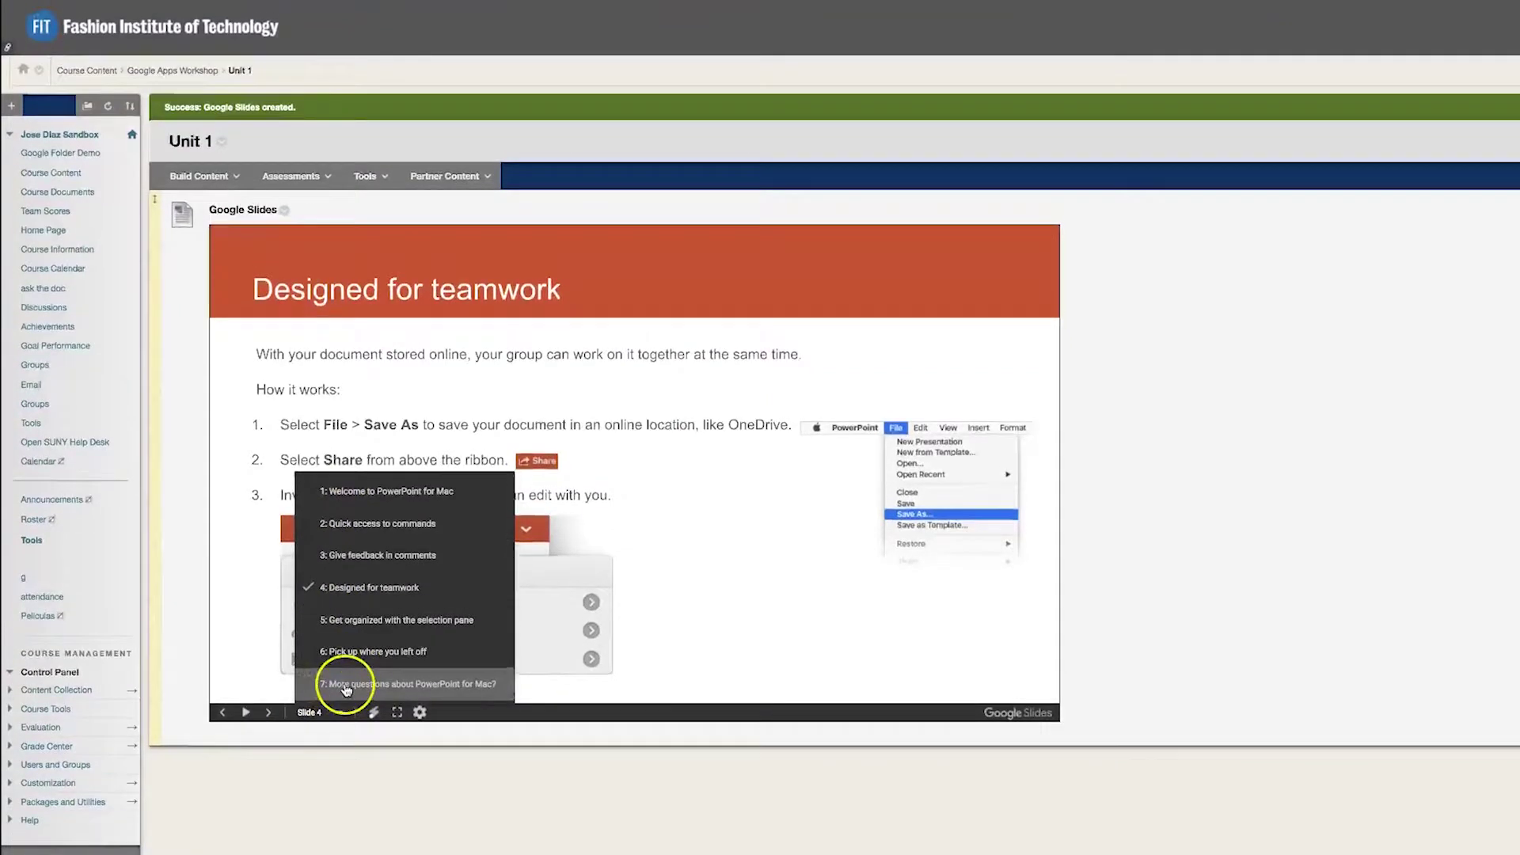
{"action": "left_click", "coordinate": [346, 689]}
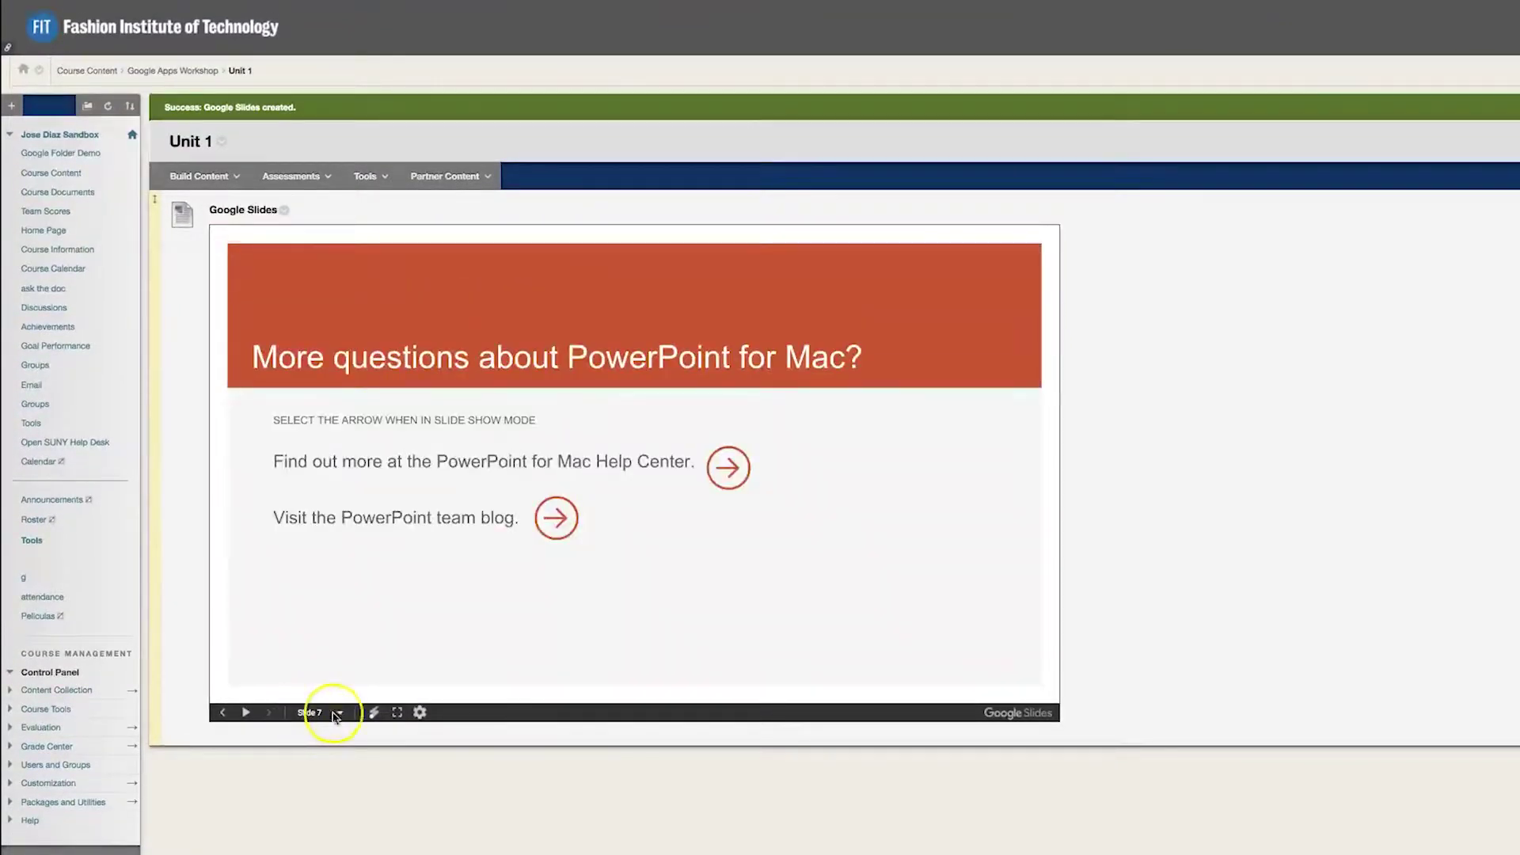
{"action": "left_click", "coordinate": [398, 713]}
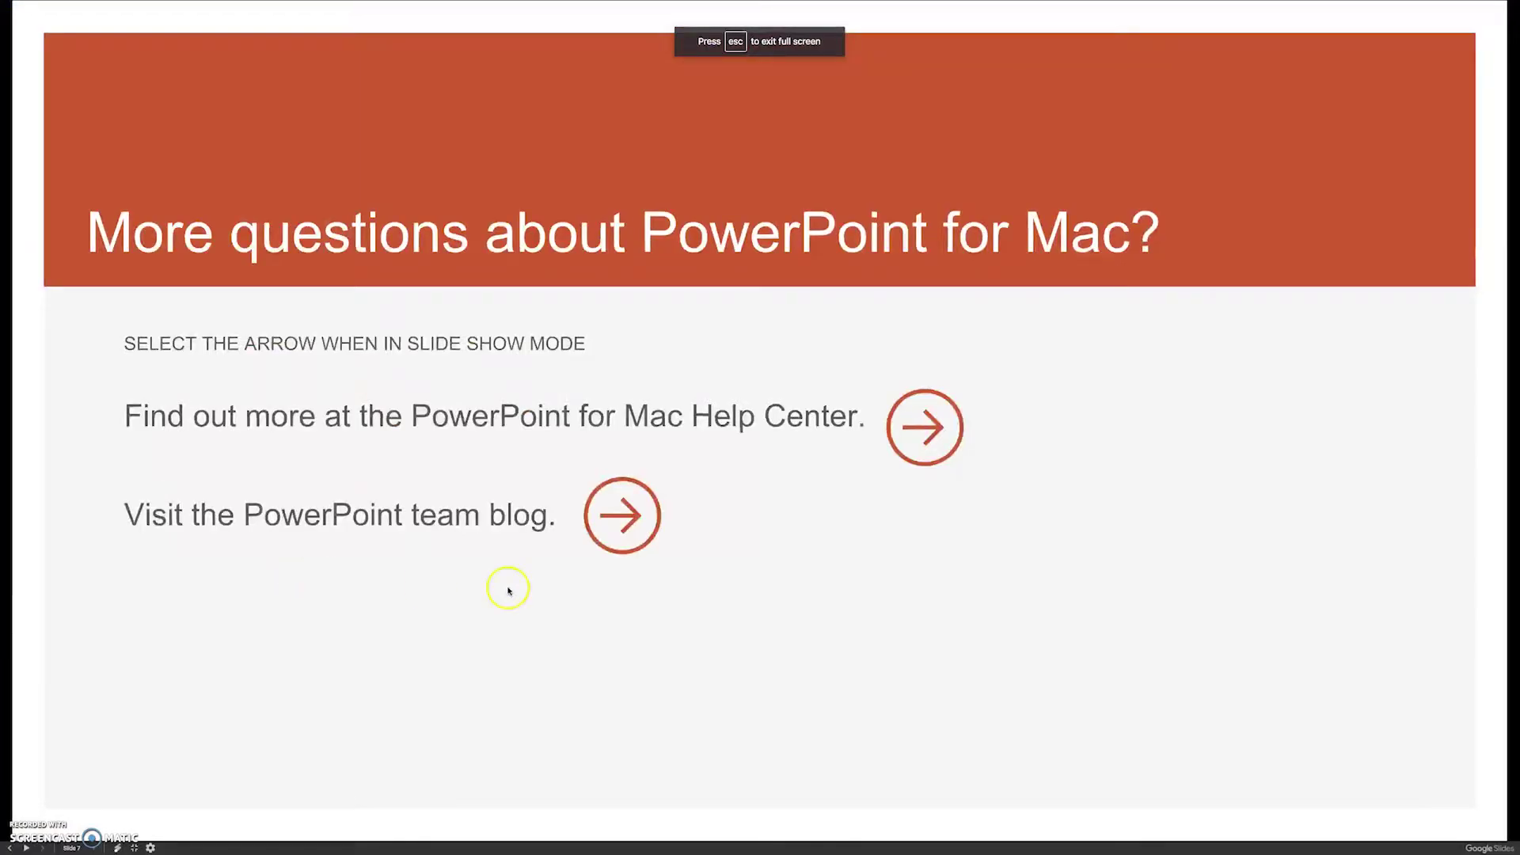
Step back three slides to 'Designed for teamwork' and turn on the laser pointer
{"action": "left_click", "coordinate": [10, 849]}
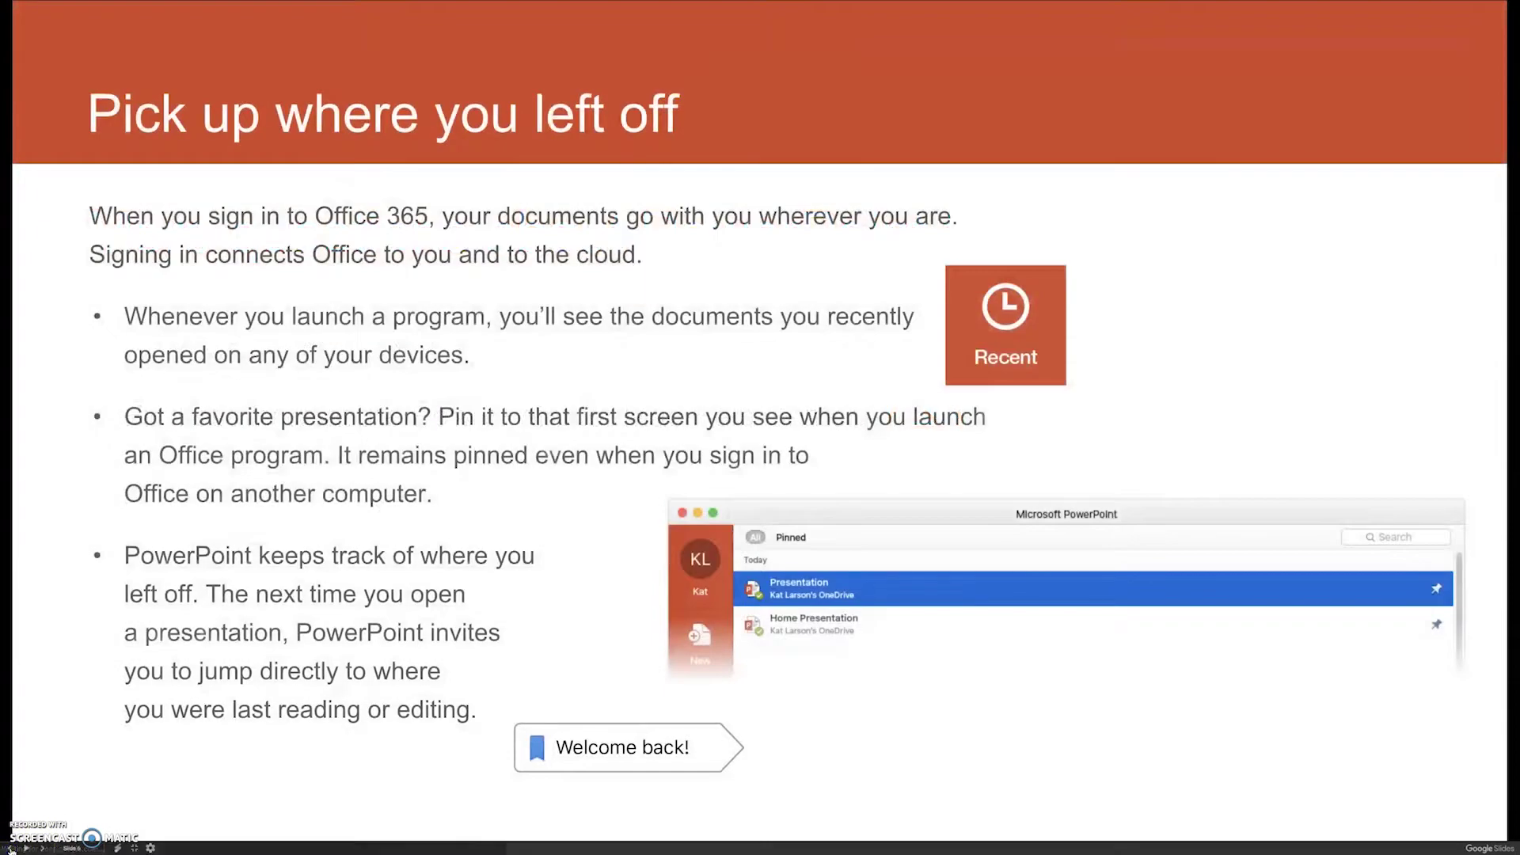
{"action": "left_click", "coordinate": [10, 849]}
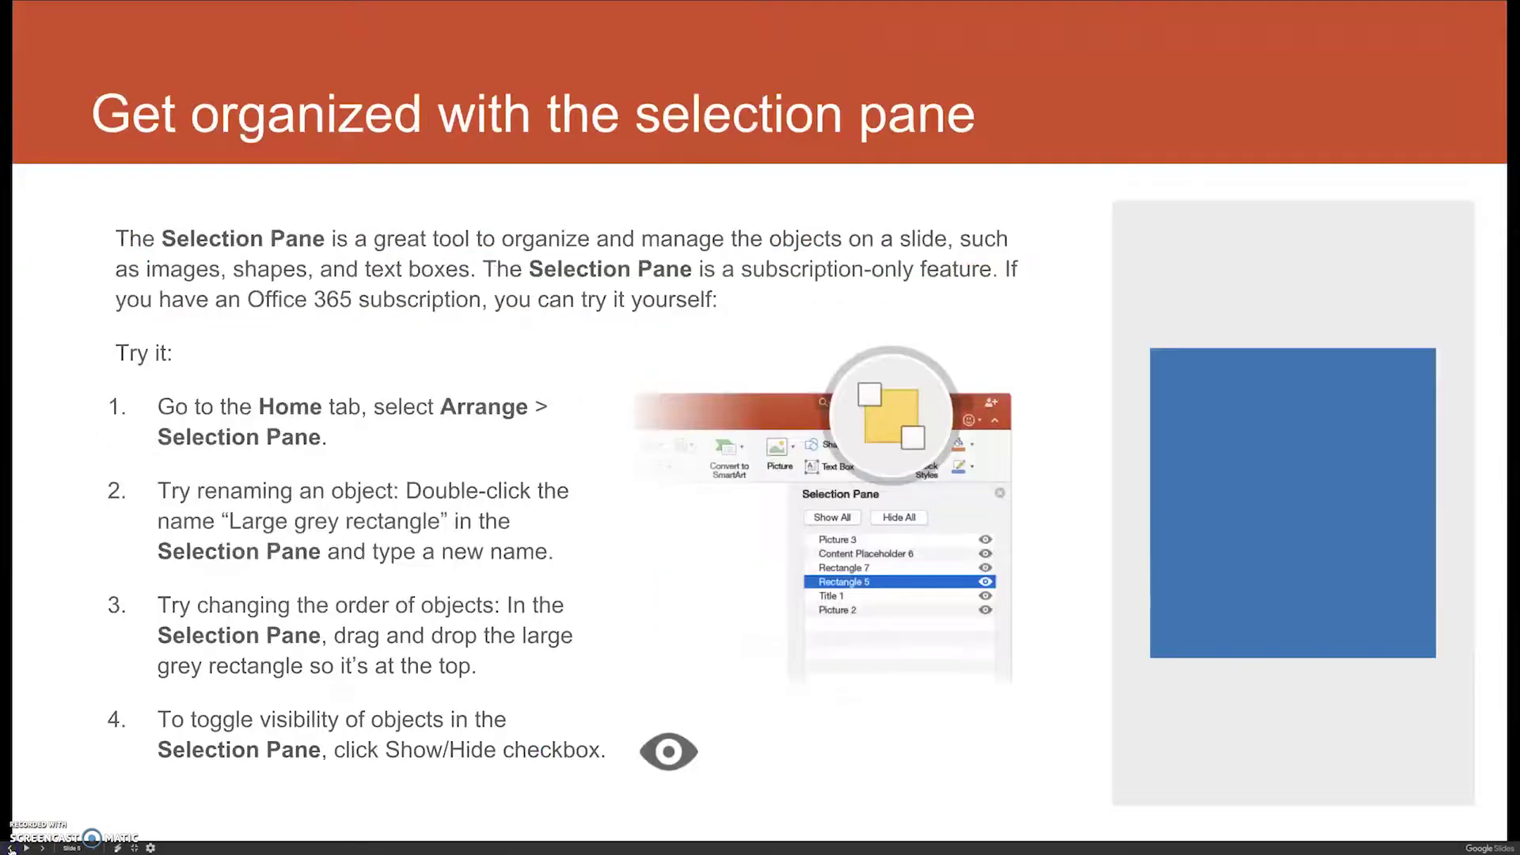
{"action": "left_click", "coordinate": [11, 848]}
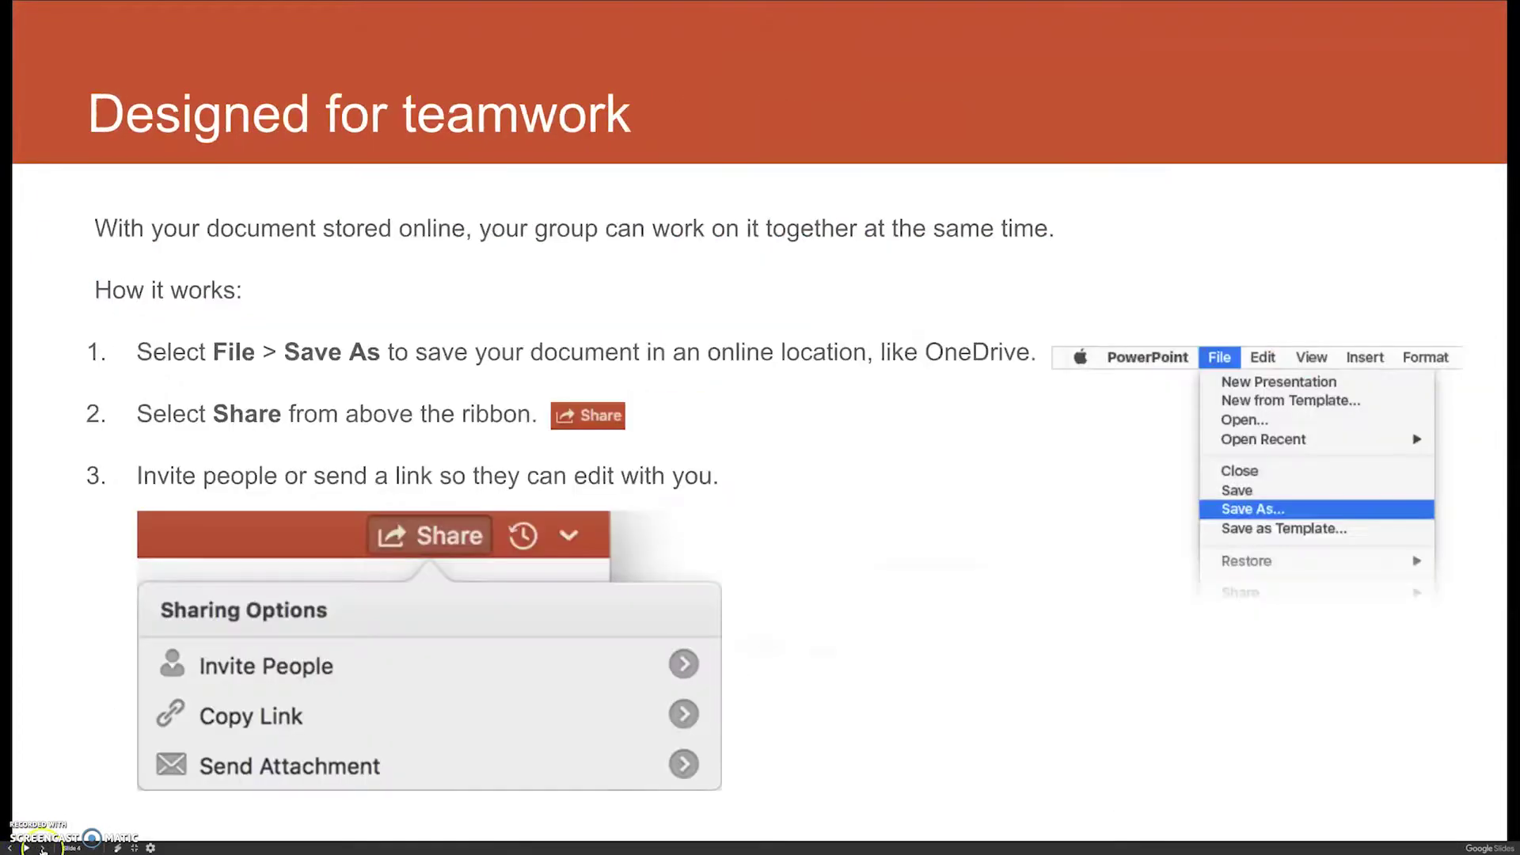
{"action": "left_click", "coordinate": [117, 849]}
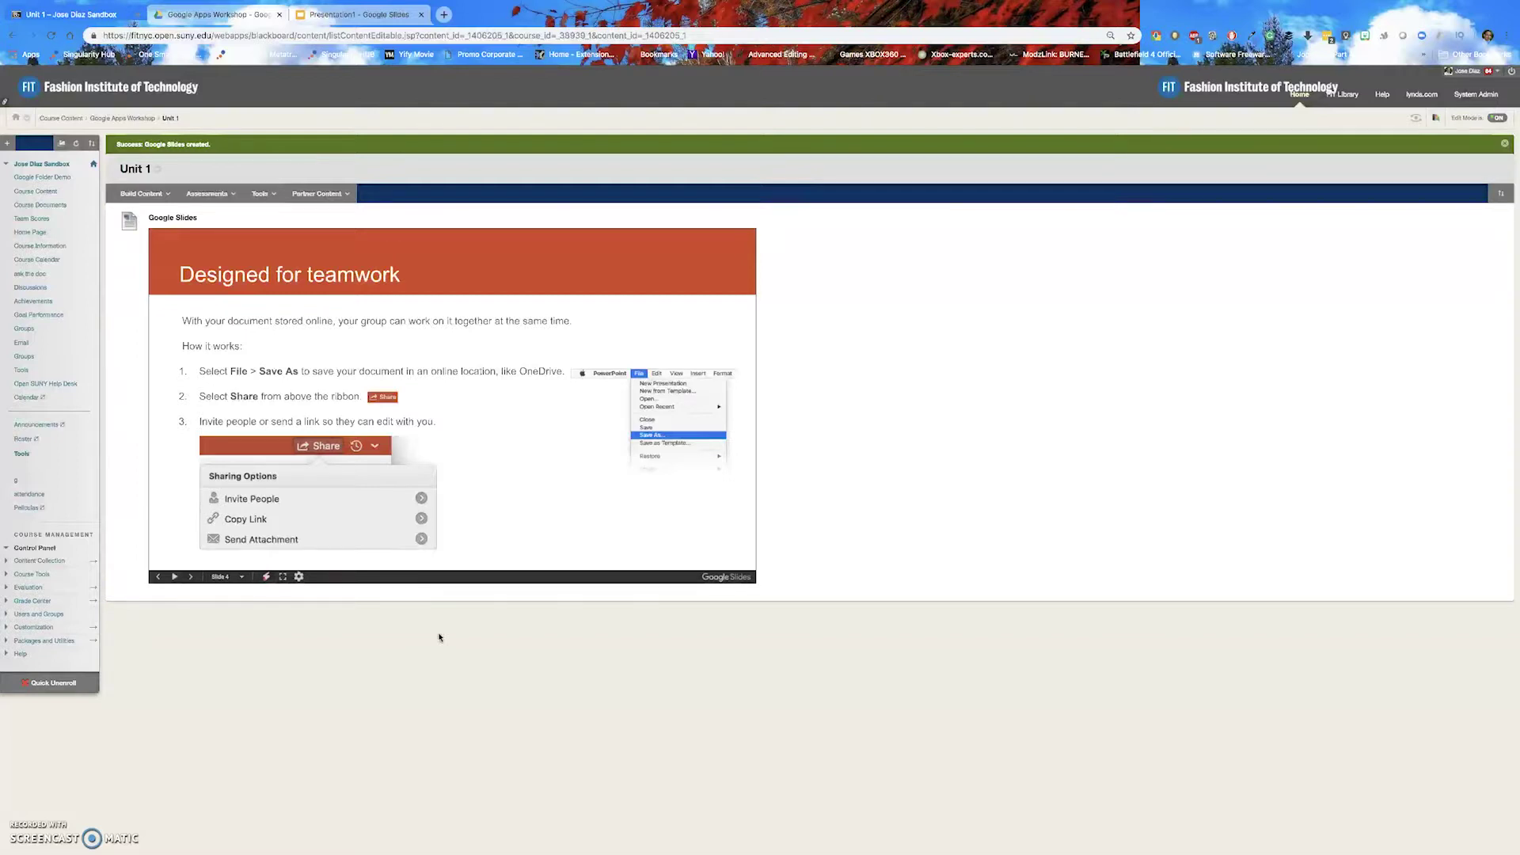
Bring up Presentation1 in PowerPoint, review slides 2–7, and return to the Welcome slide
{"action": "mouse_move", "coordinate": [789, 852]}
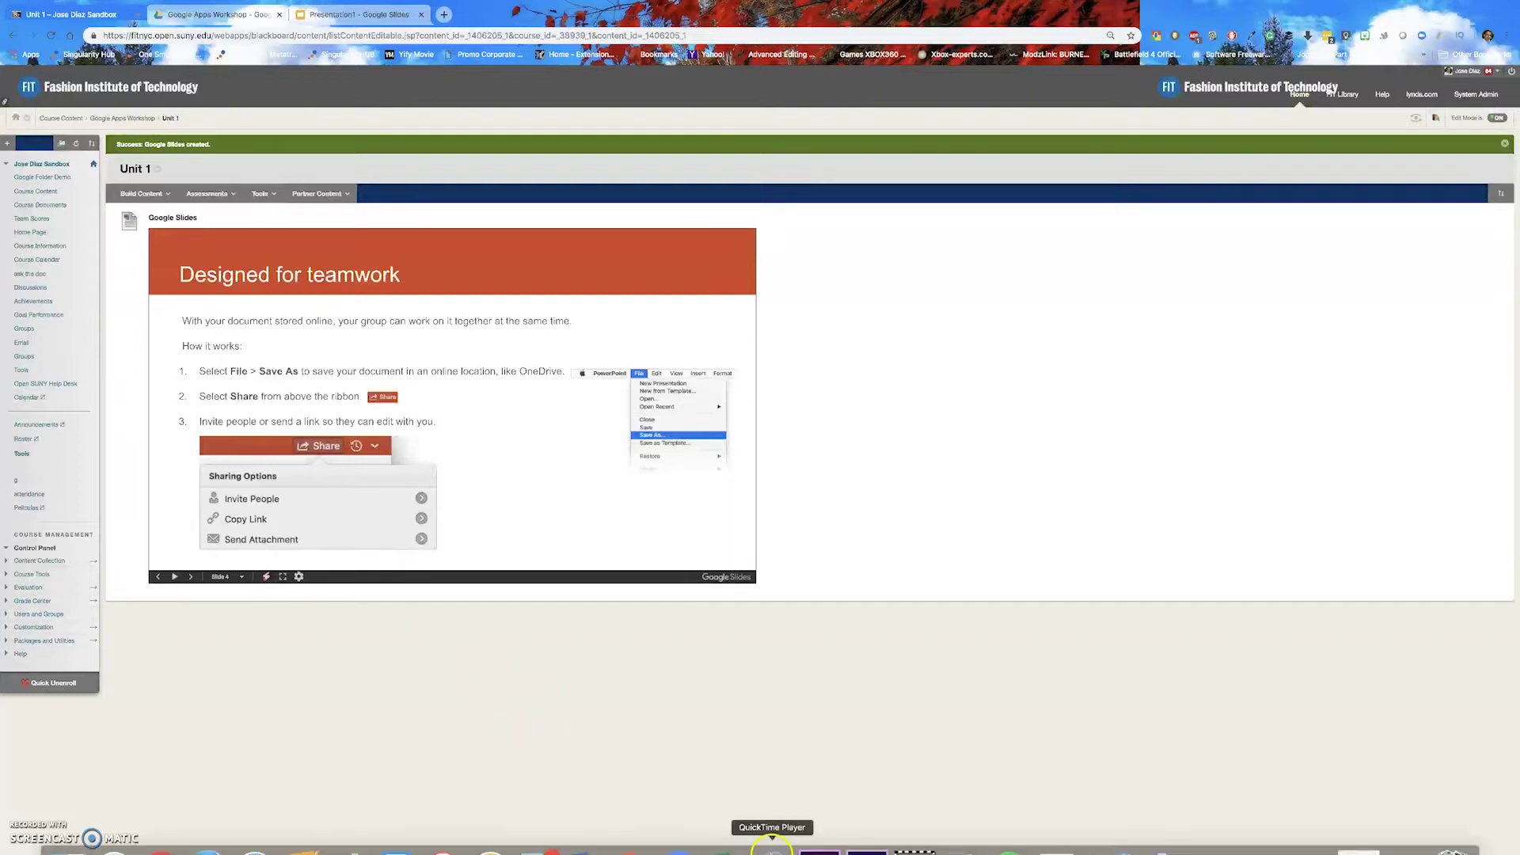
{"action": "left_click", "coordinate": [632, 826]}
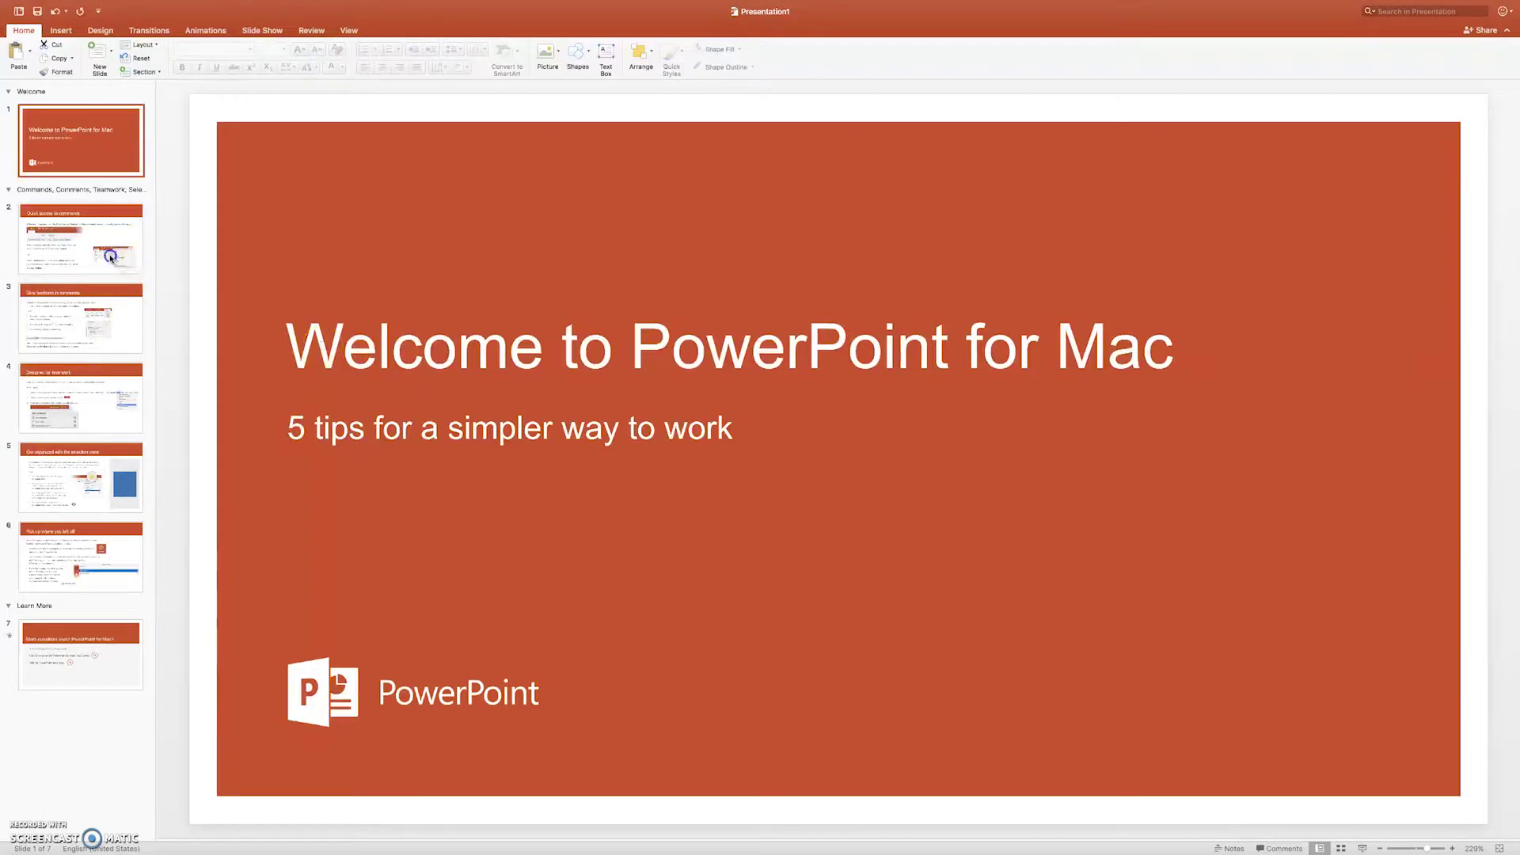
{"action": "left_click", "coordinate": [110, 258]}
{"action": "left_click", "coordinate": [107, 328]}
{"action": "left_click", "coordinate": [107, 428]}
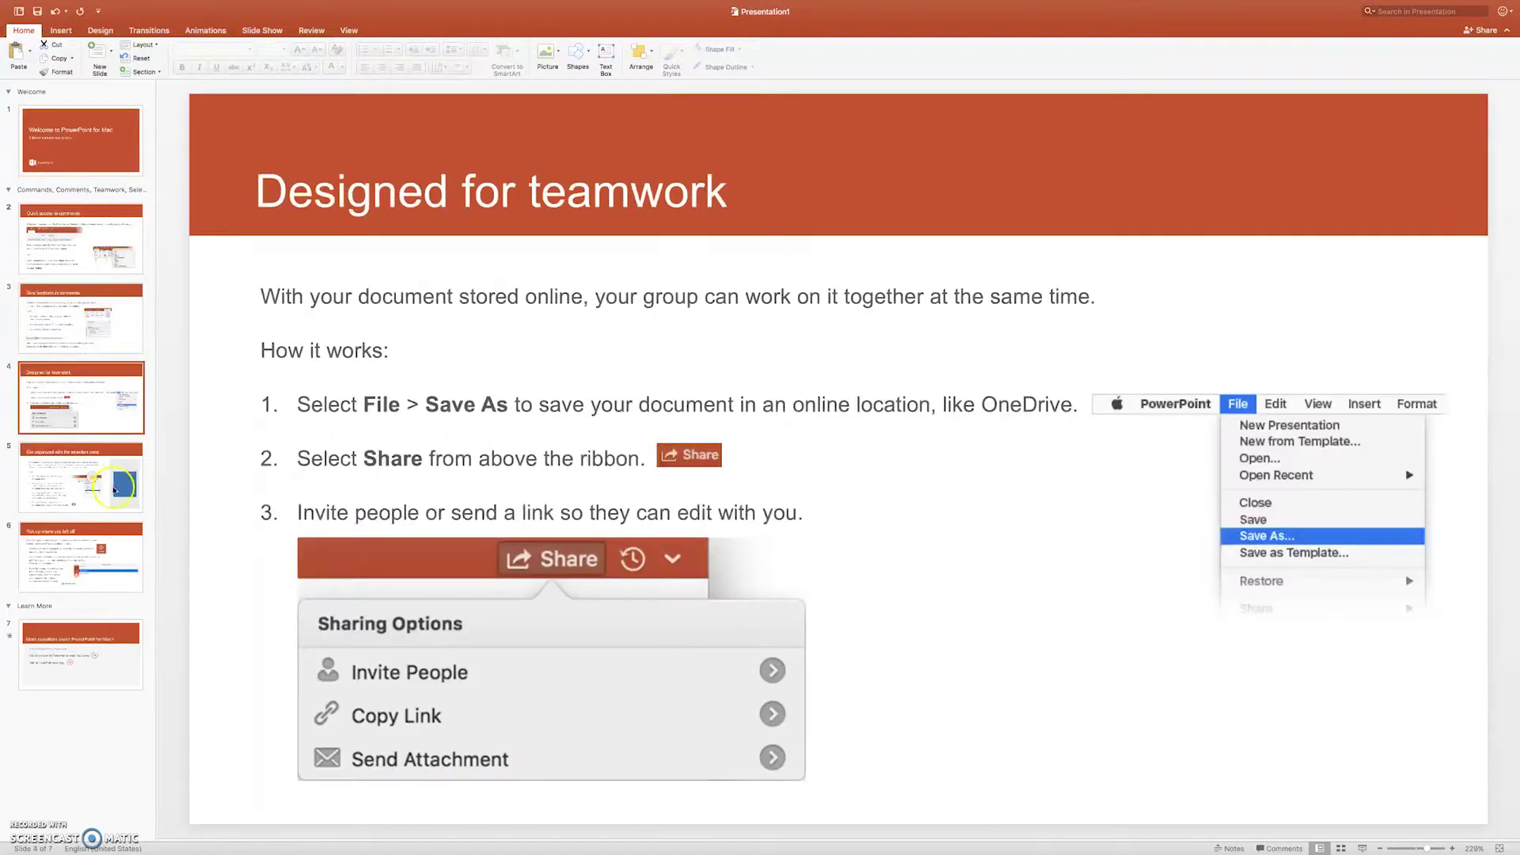
{"action": "left_click", "coordinate": [115, 490]}
{"action": "left_click", "coordinate": [91, 553]}
{"action": "left_click", "coordinate": [97, 654]}
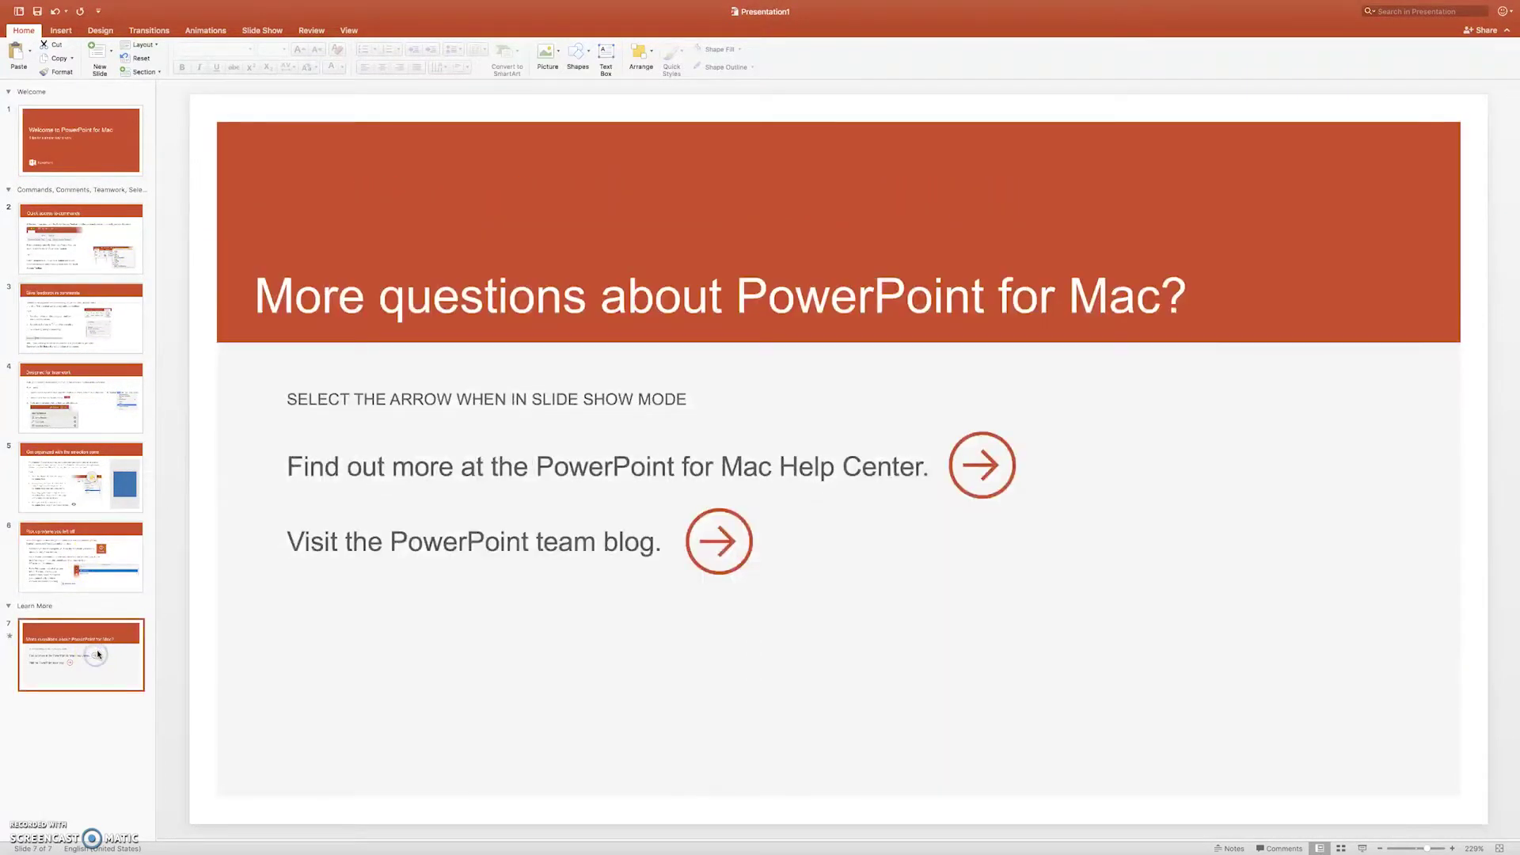
{"action": "left_click", "coordinate": [119, 121]}
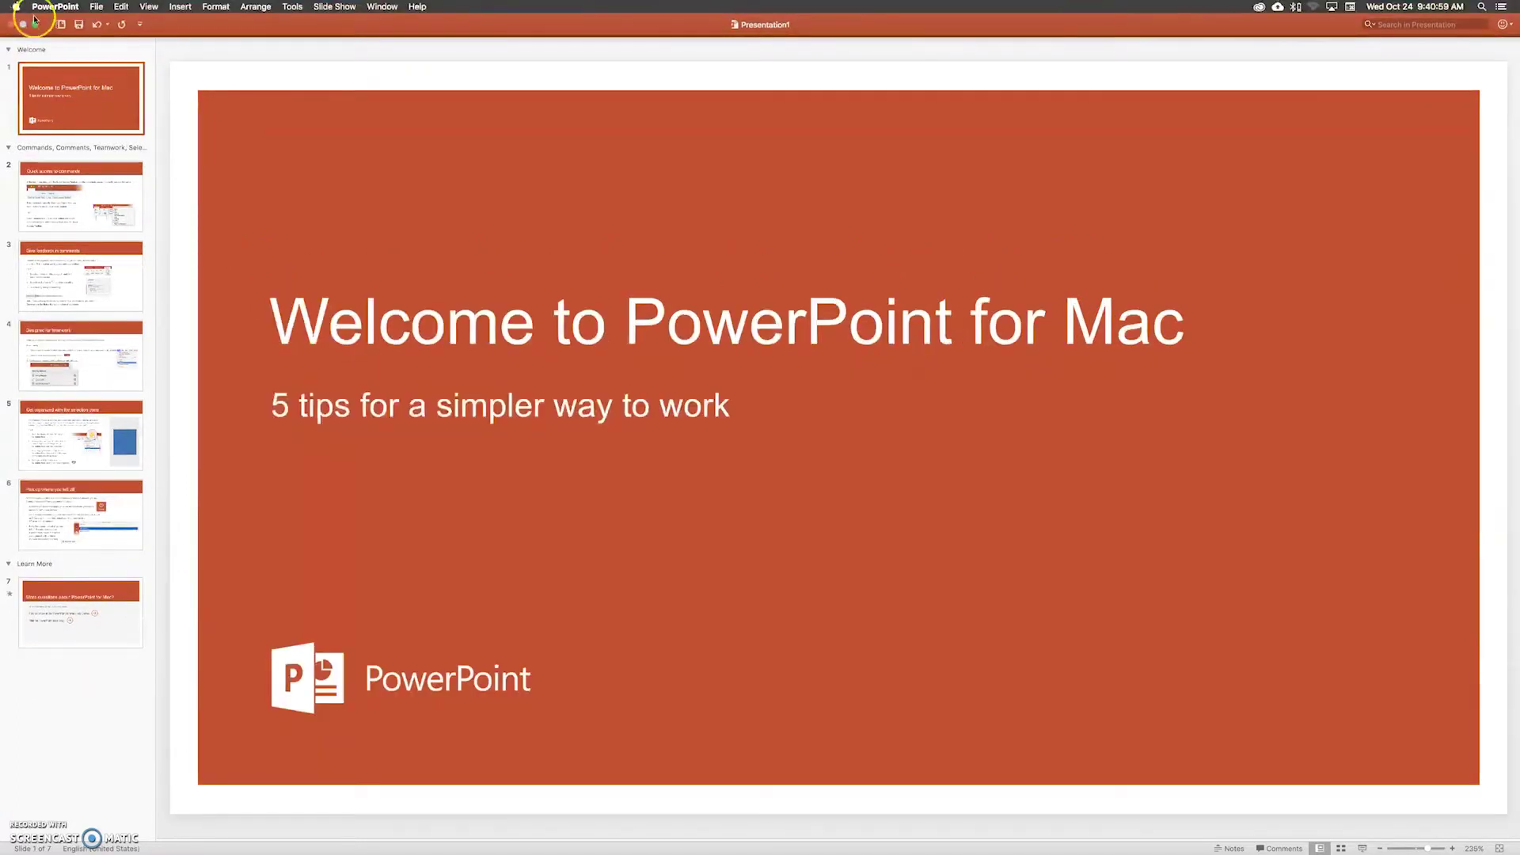
Use Save As to store Presentation1 as a PowerPoint Presentation (.pptx) in Downloads
{"action": "left_click", "coordinate": [96, 6]}
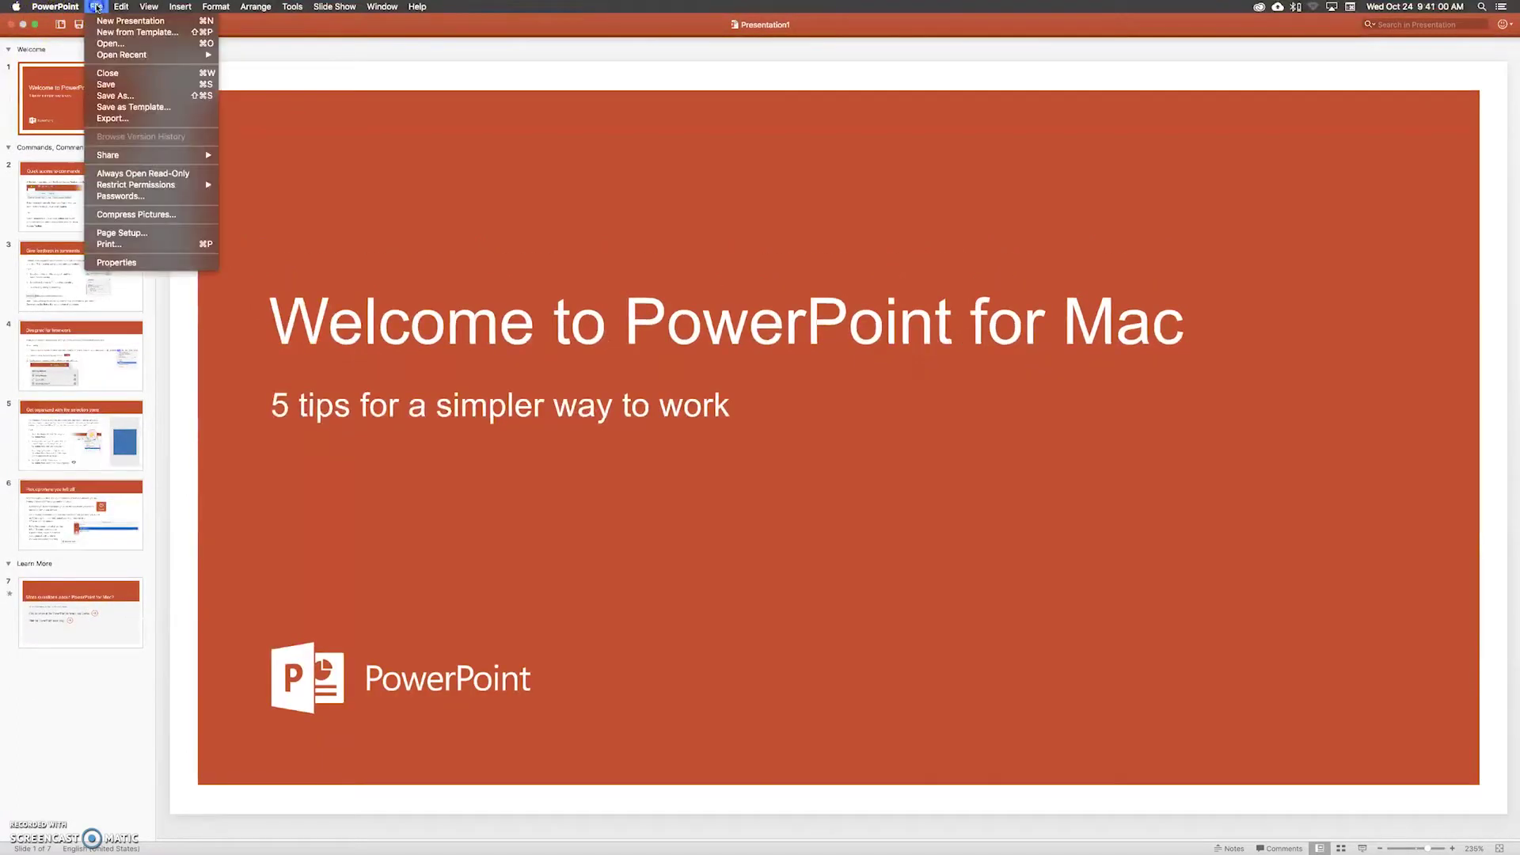
{"action": "left_click", "coordinate": [130, 99]}
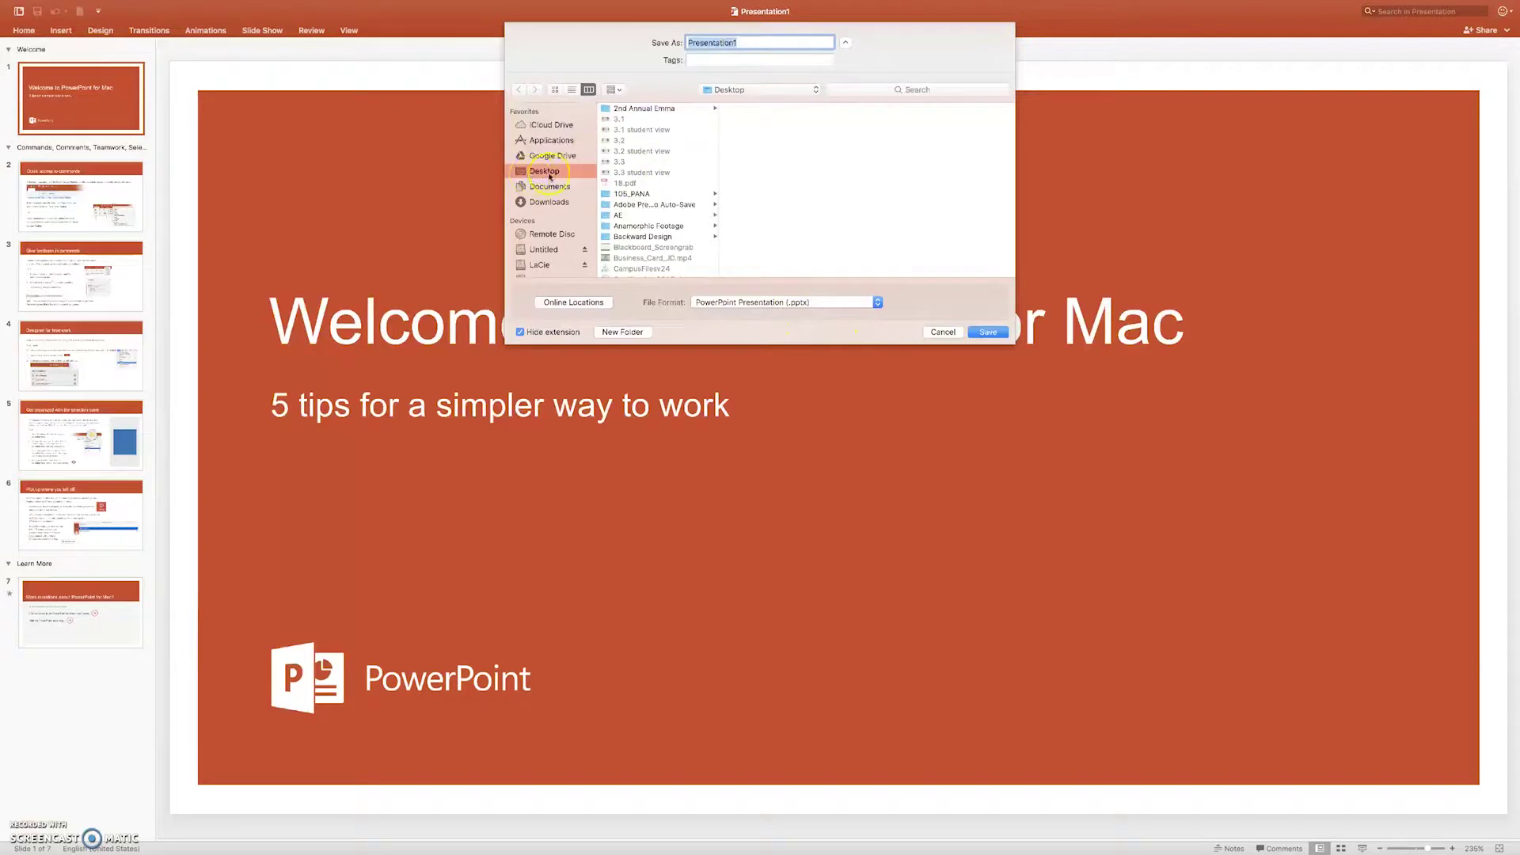
{"action": "left_click", "coordinate": [541, 203]}
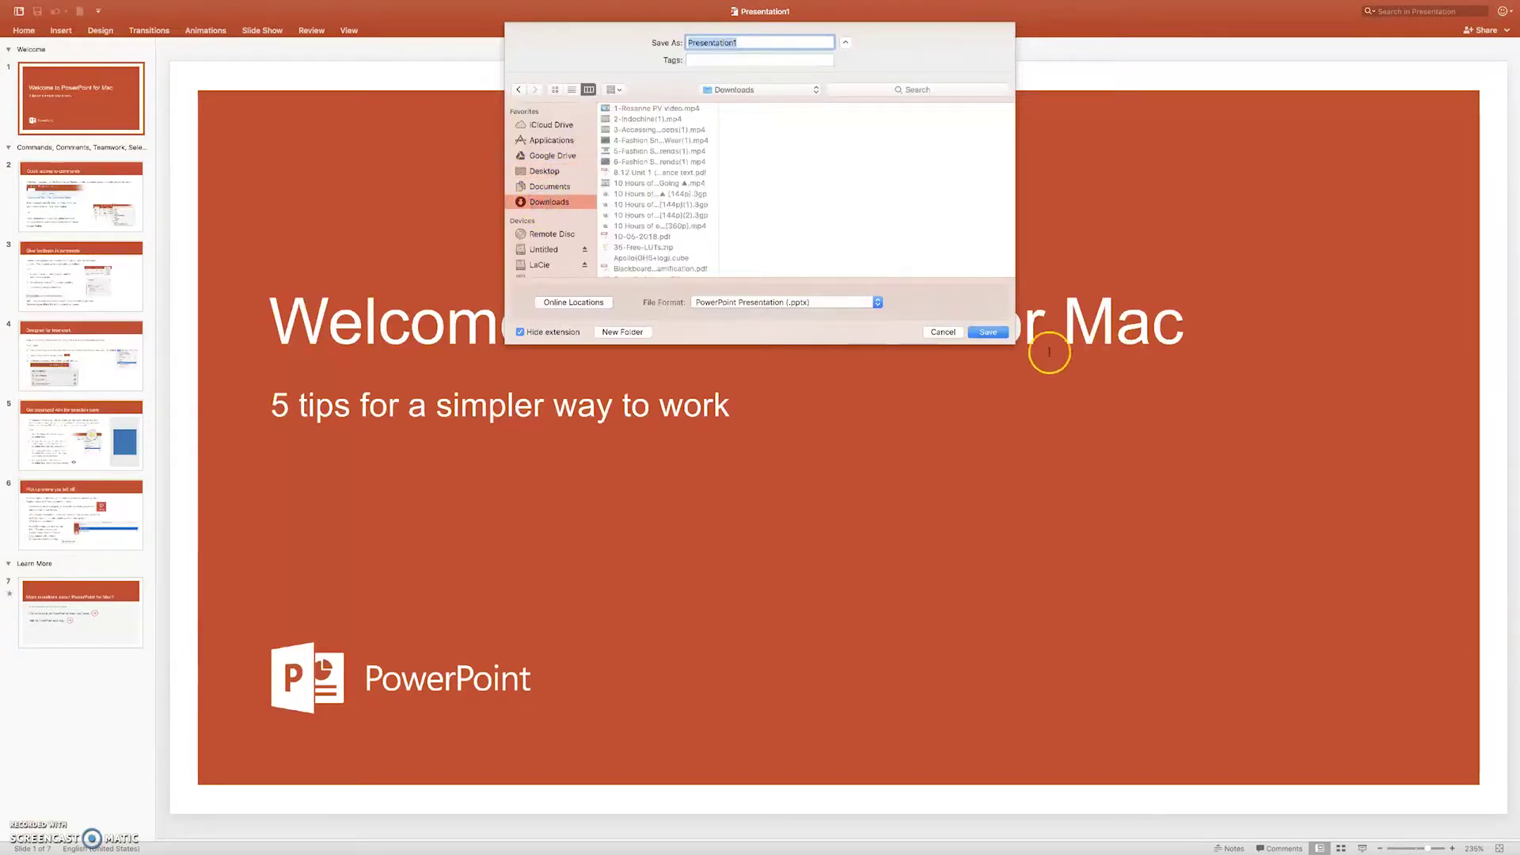
{"action": "left_click", "coordinate": [990, 333]}
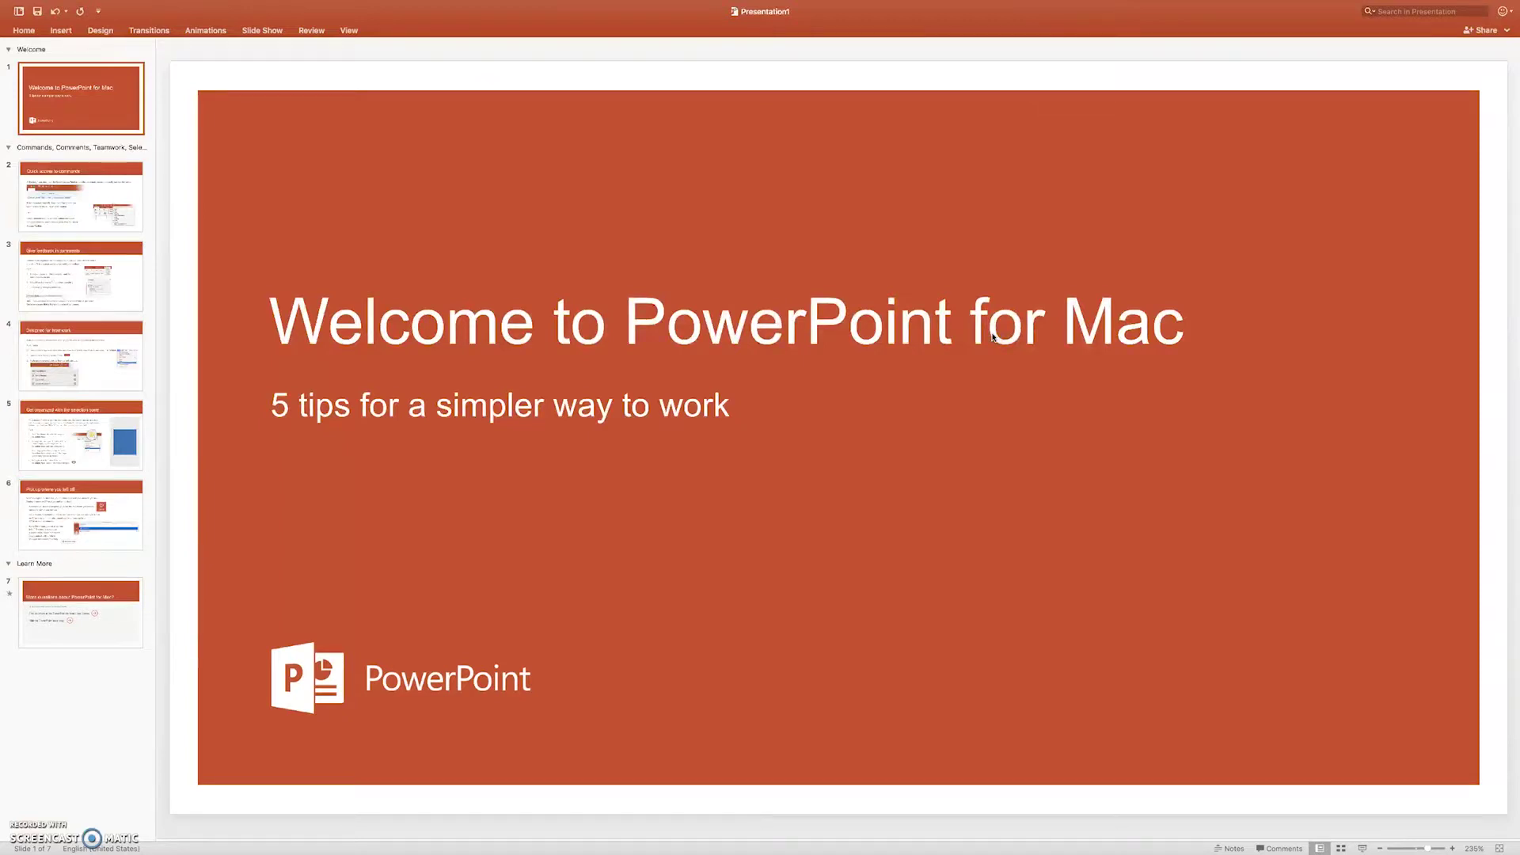
Switch to Chrome's Google Apps Workshop Drive tab showing Presentation1 and Presentation1.pptx (261 KB)
{"action": "left_click", "coordinate": [707, 563]}
{"action": "left_click", "coordinate": [630, 847]}
{"action": "mouse_move", "coordinate": [630, 848]}
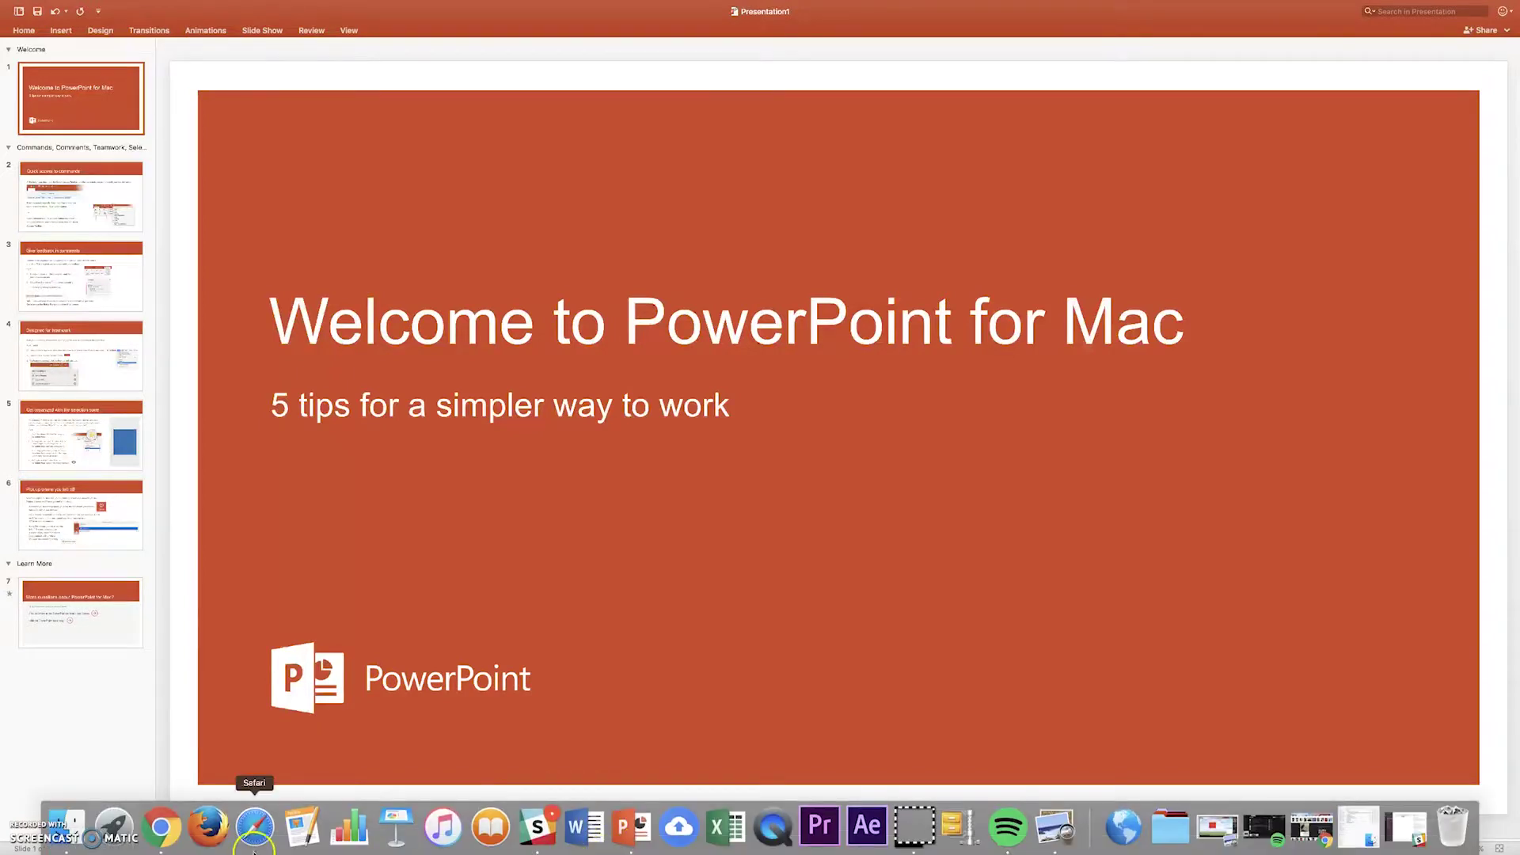
{"action": "left_click", "coordinate": [162, 832]}
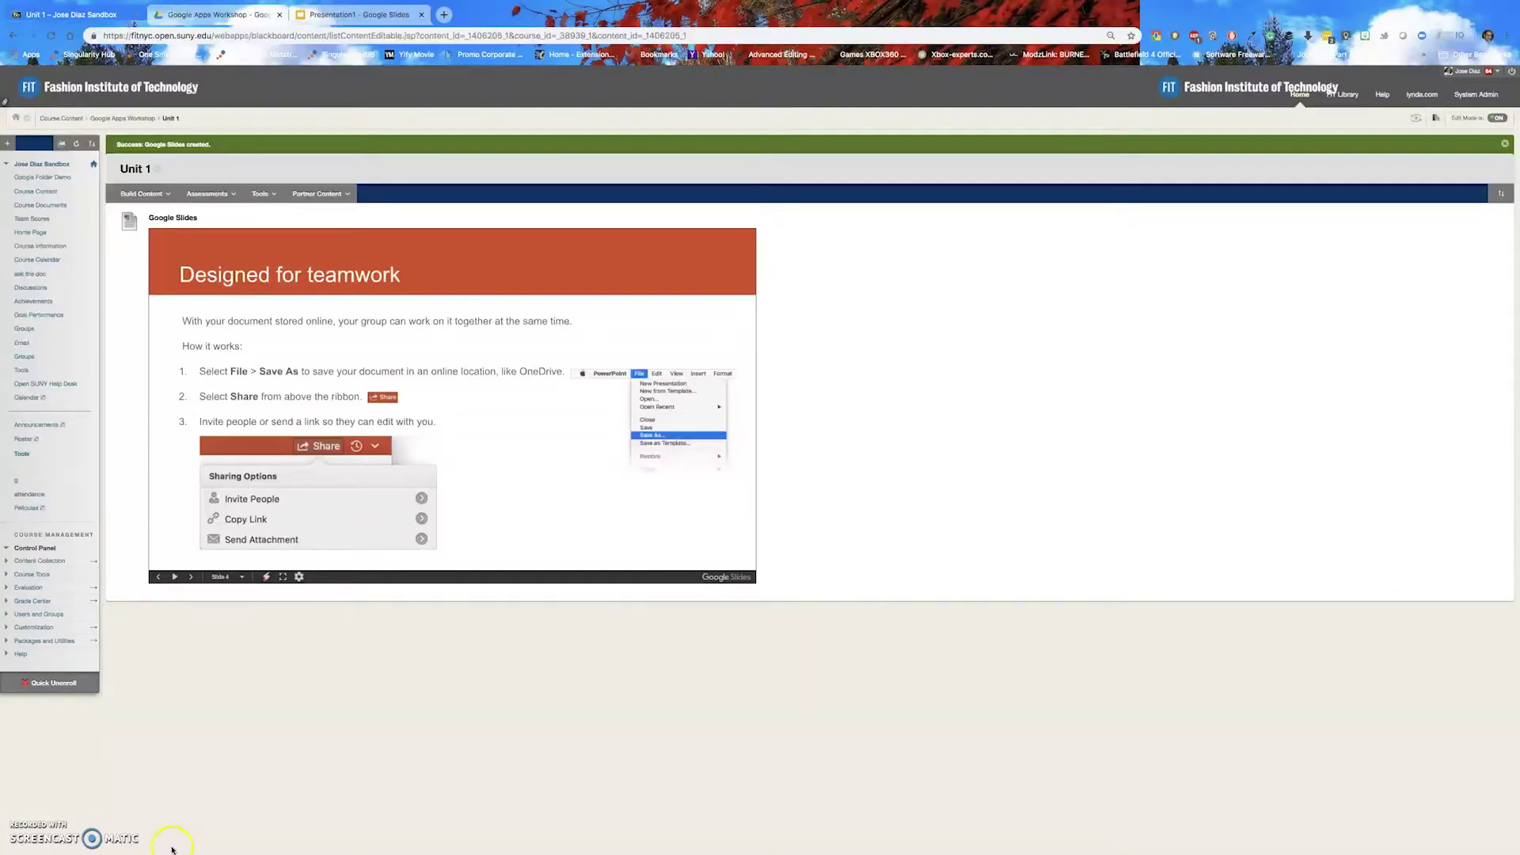
{"action": "left_click", "coordinate": [193, 15]}
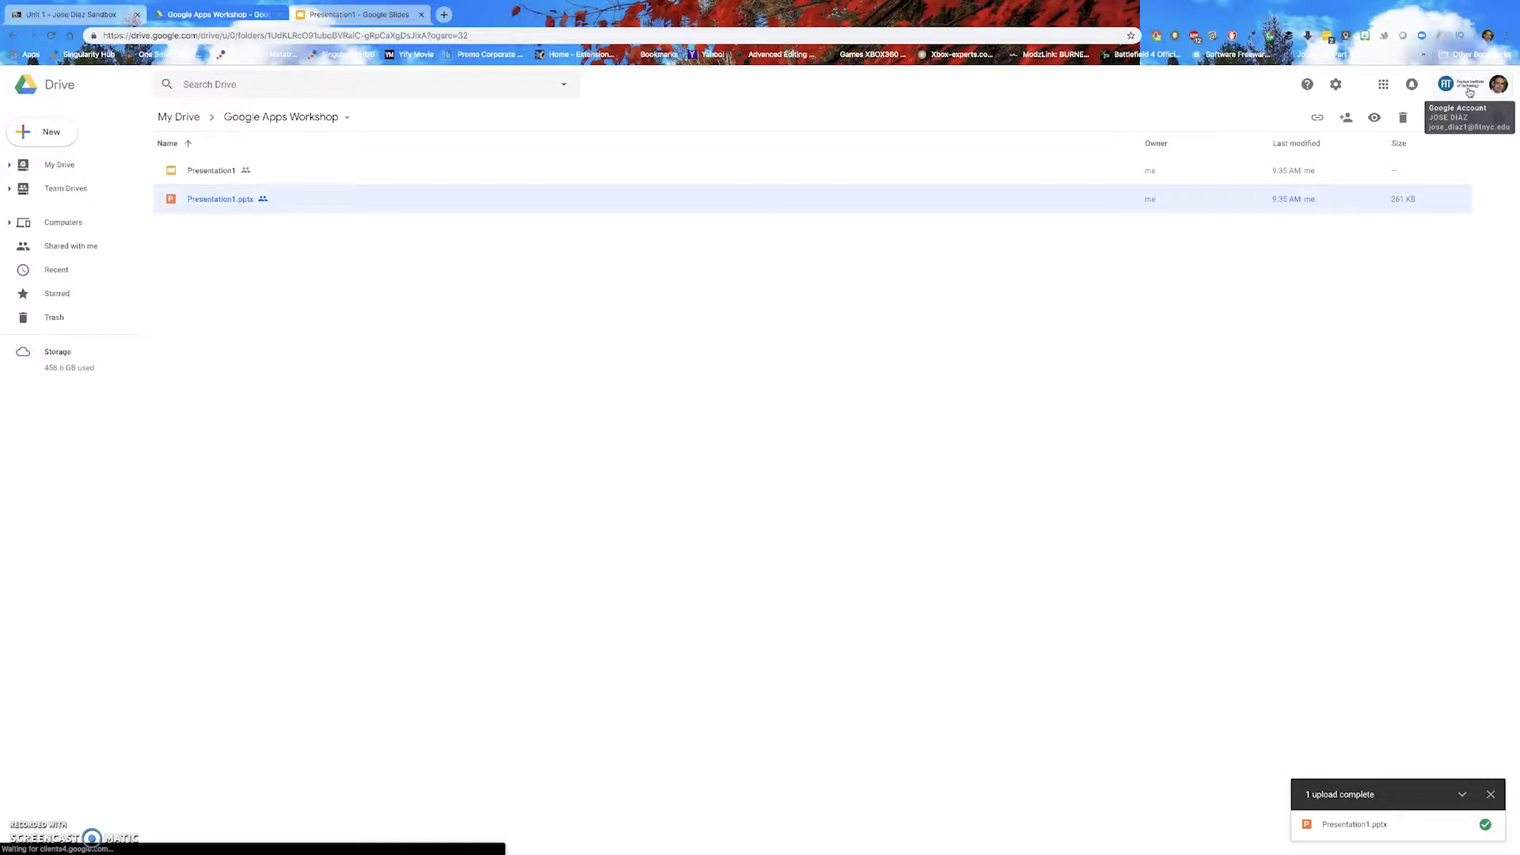
Delete both selected Presentation1 files, moving them to Trash
{"action": "key", "text": "Delete"}
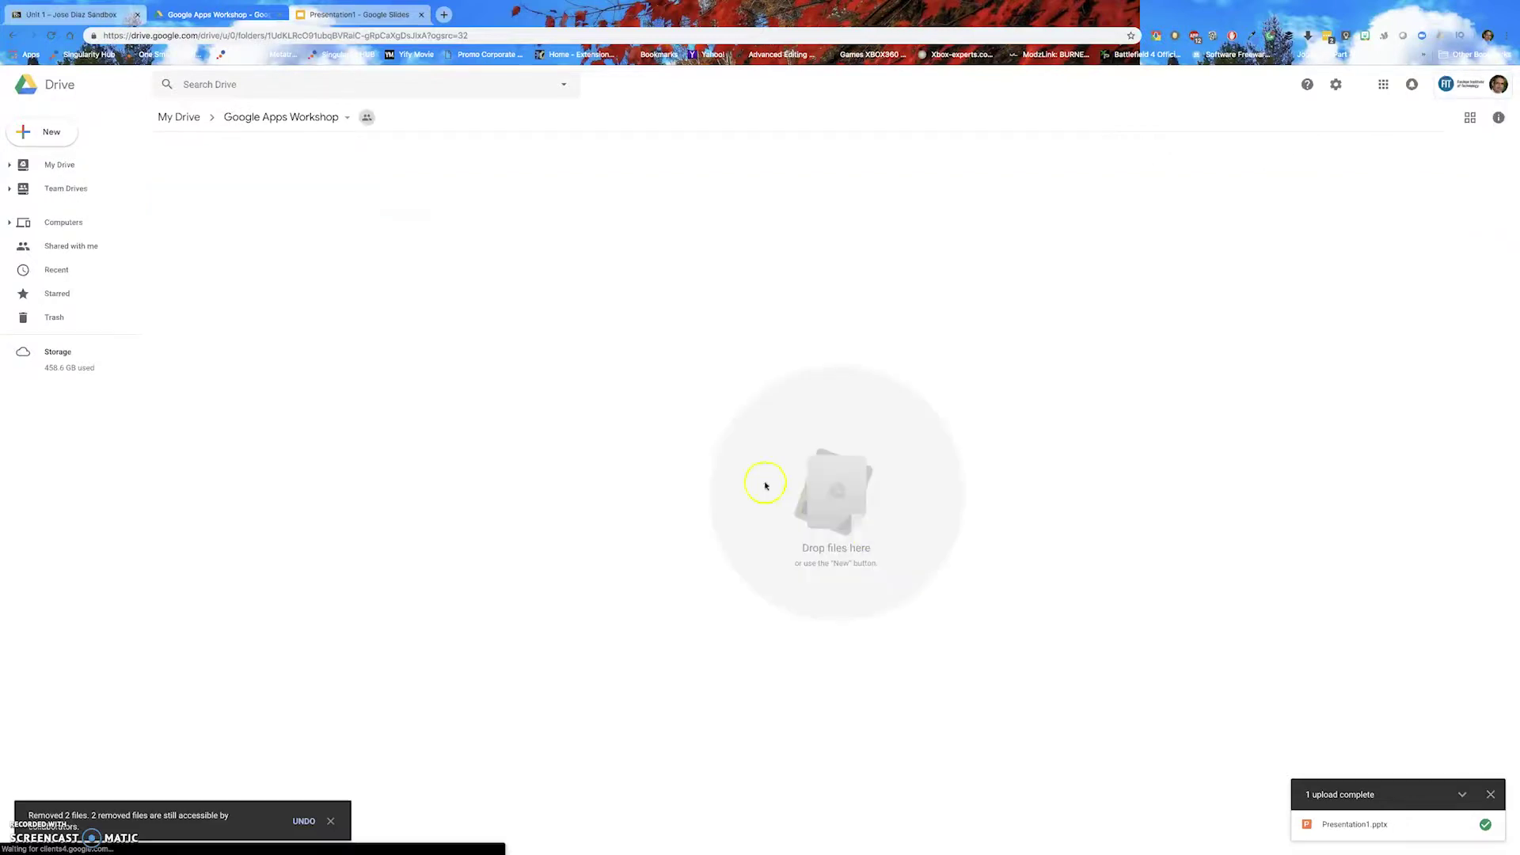
{"action": "left_click", "coordinate": [844, 521]}
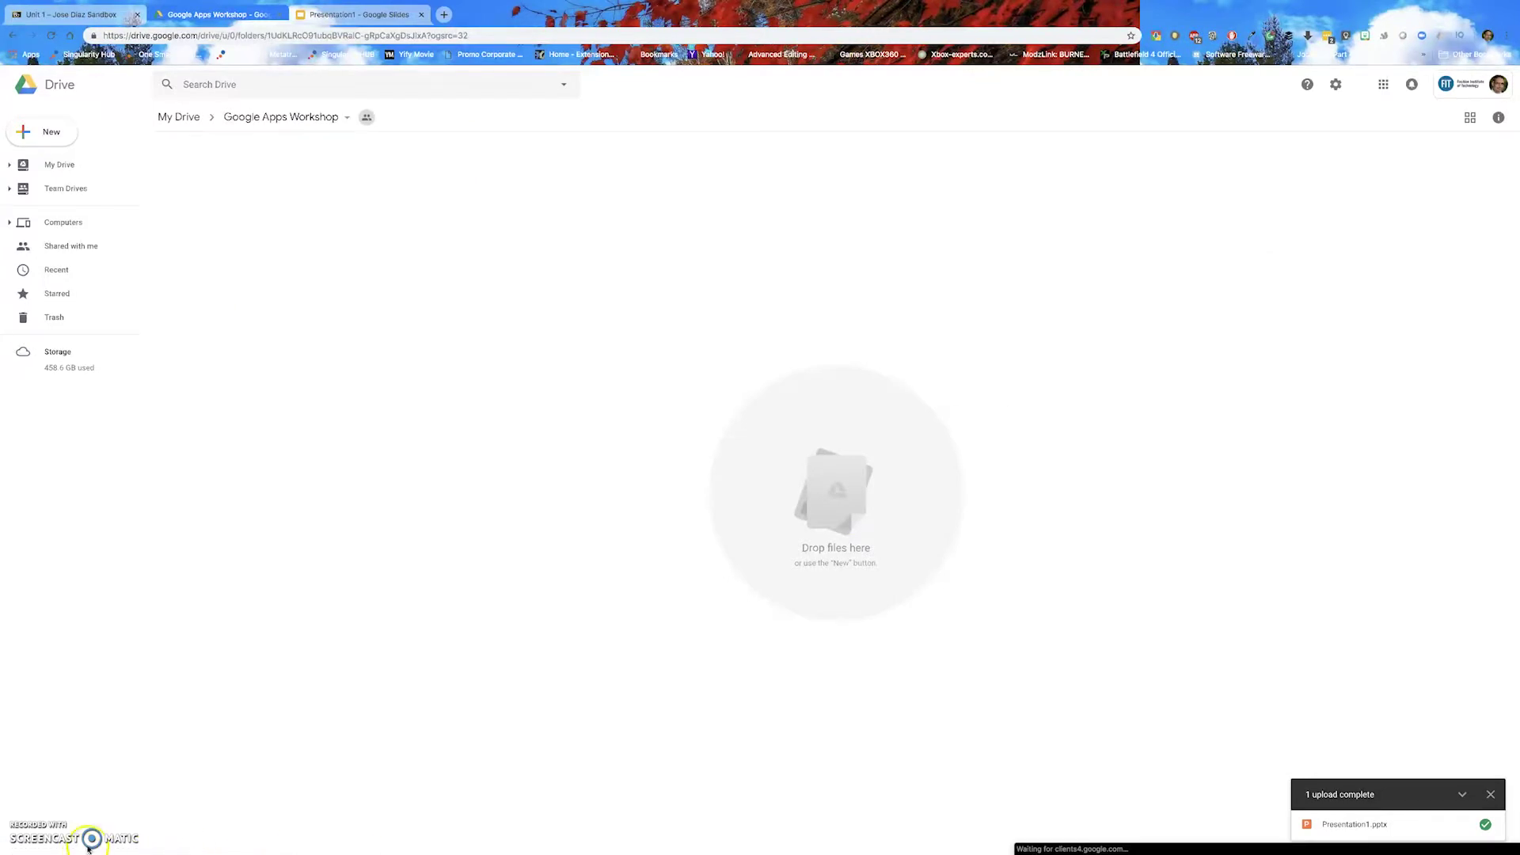
Drag Presentation1.pptx from Finder into the Drive folder to upload it
{"action": "mouse_move", "coordinate": [87, 846]}
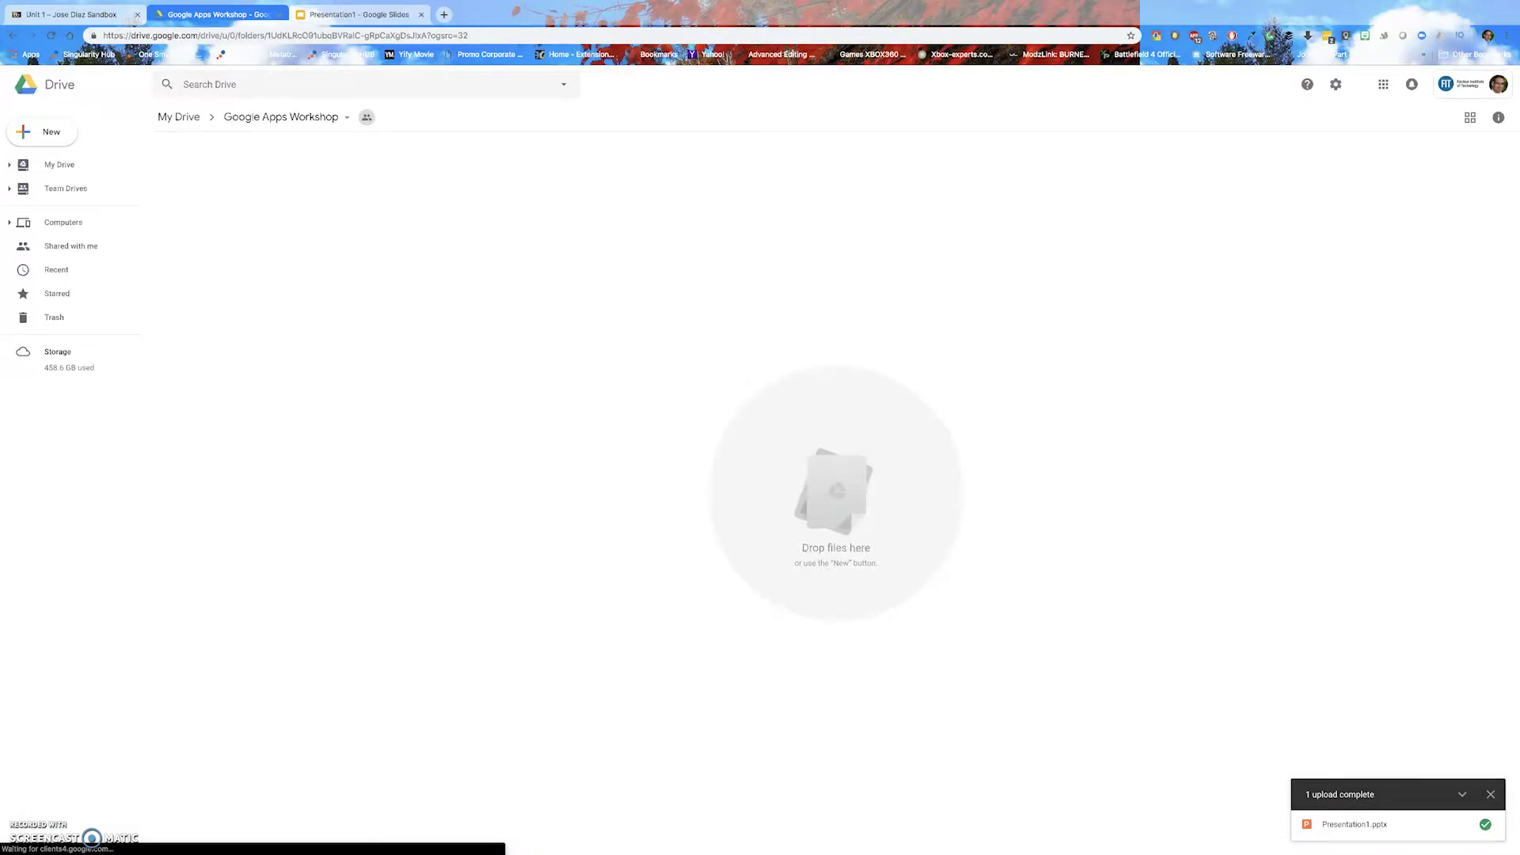
{"action": "left_click_drag", "start_coordinate": [665, 323], "coordinate": [665, 325]}
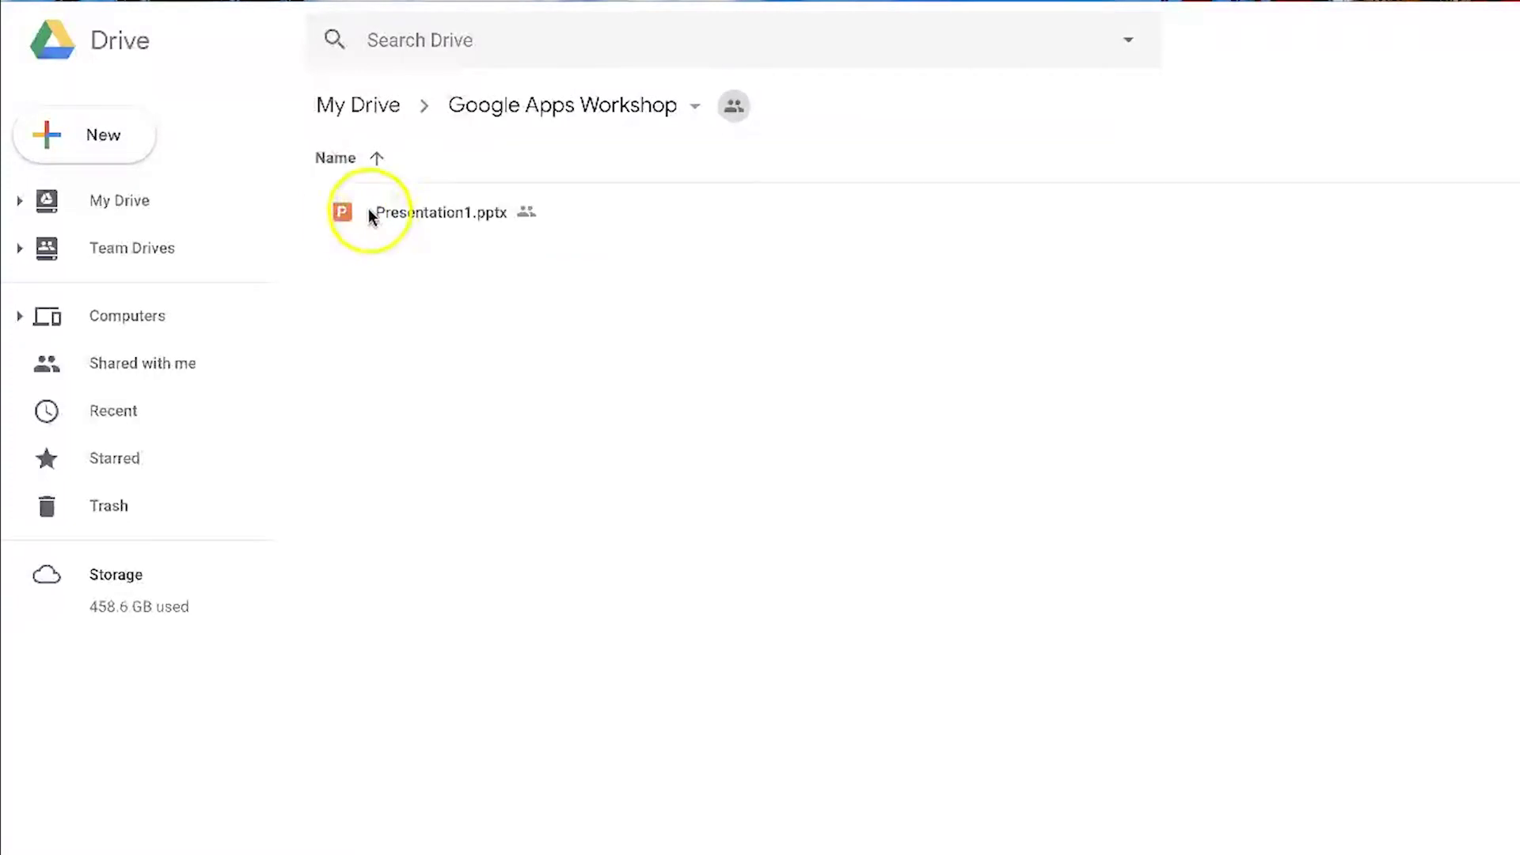
Open Presentation1.pptx with Google Slides, converting it into a seven-slide deck
{"action": "left_click", "coordinate": [369, 217]}
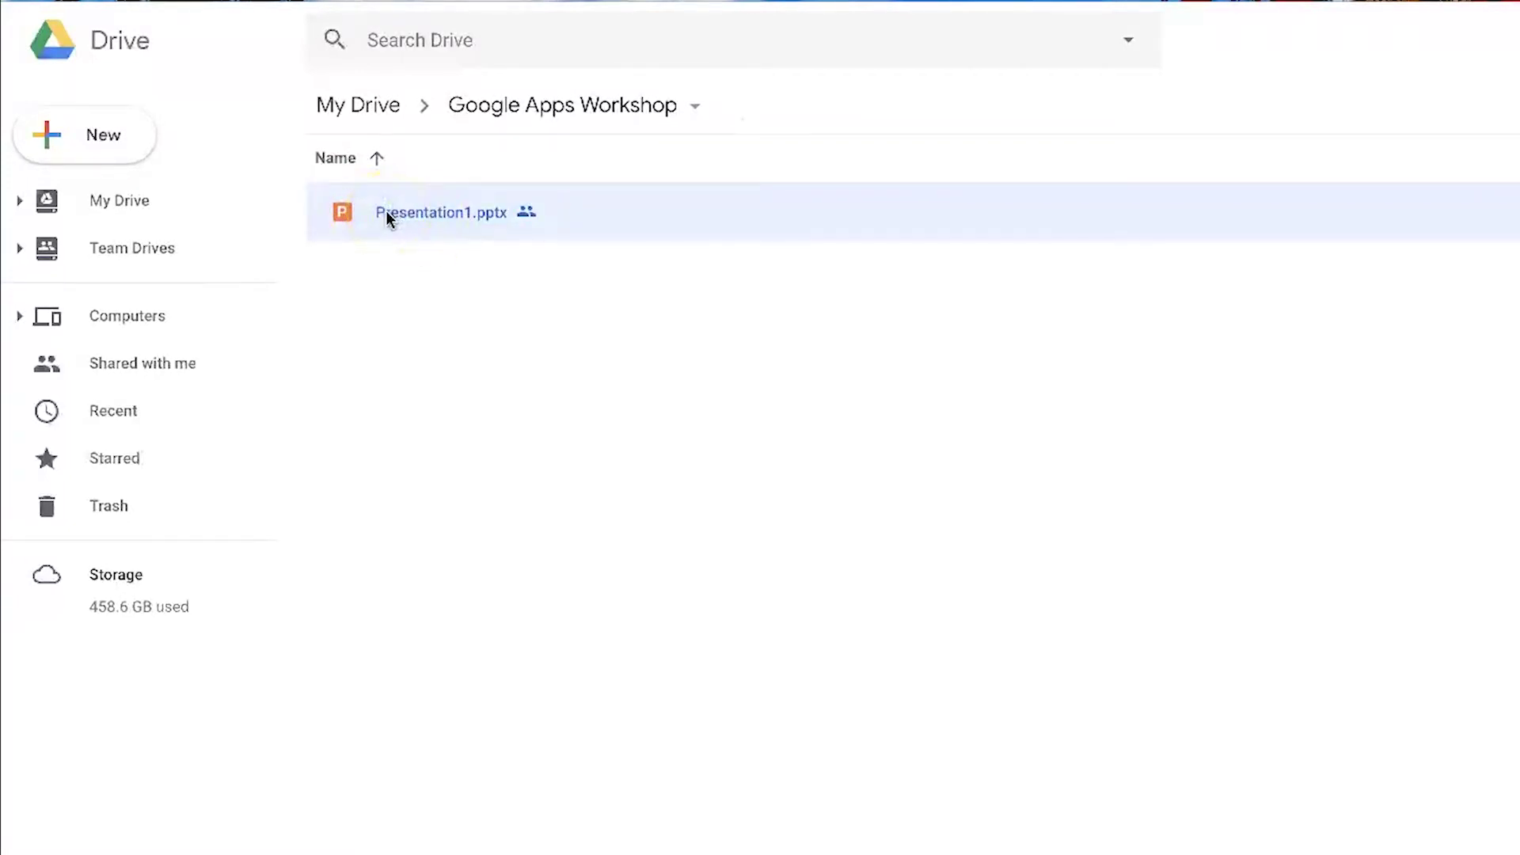
{"action": "right_click", "coordinate": [387, 218]}
{"action": "mouse_move", "coordinate": [472, 295]}
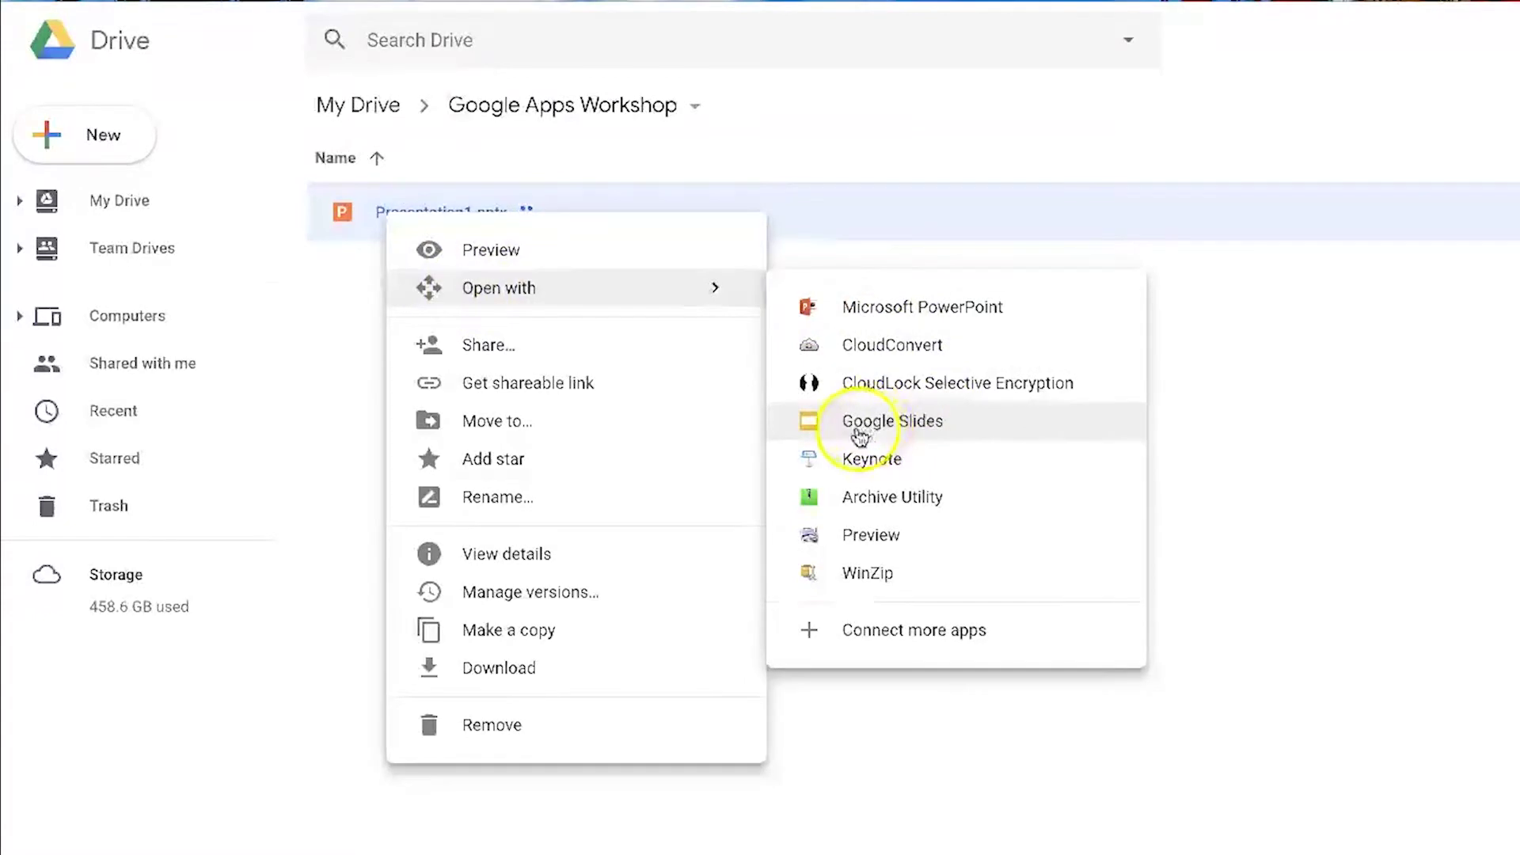
{"action": "left_click", "coordinate": [921, 432]}
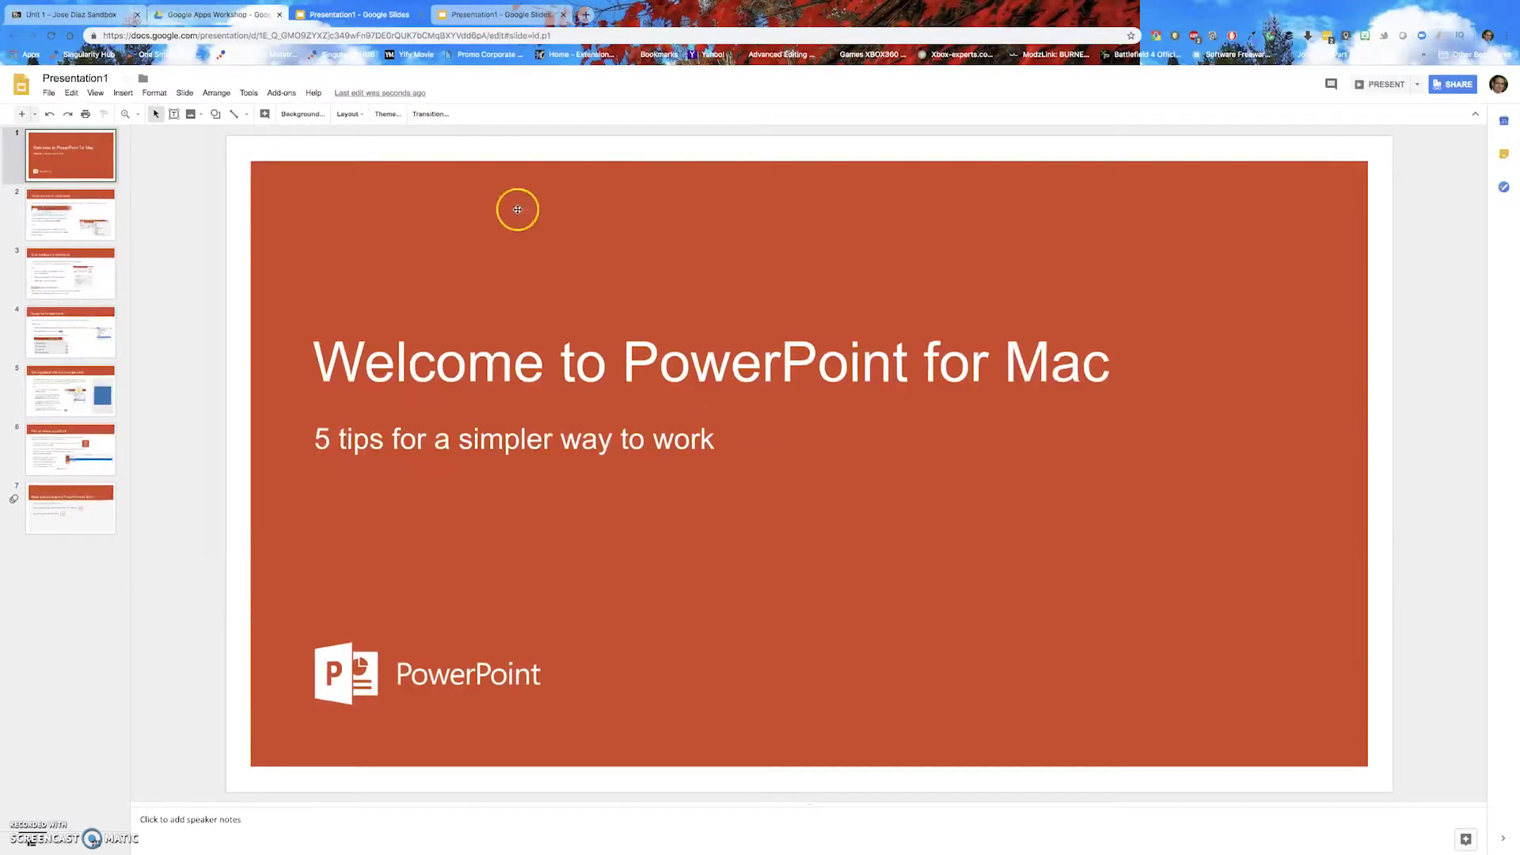
Return to the Google Apps Workshop Drive tab, now listing the converted Presentation1
{"action": "left_click", "coordinate": [214, 14]}
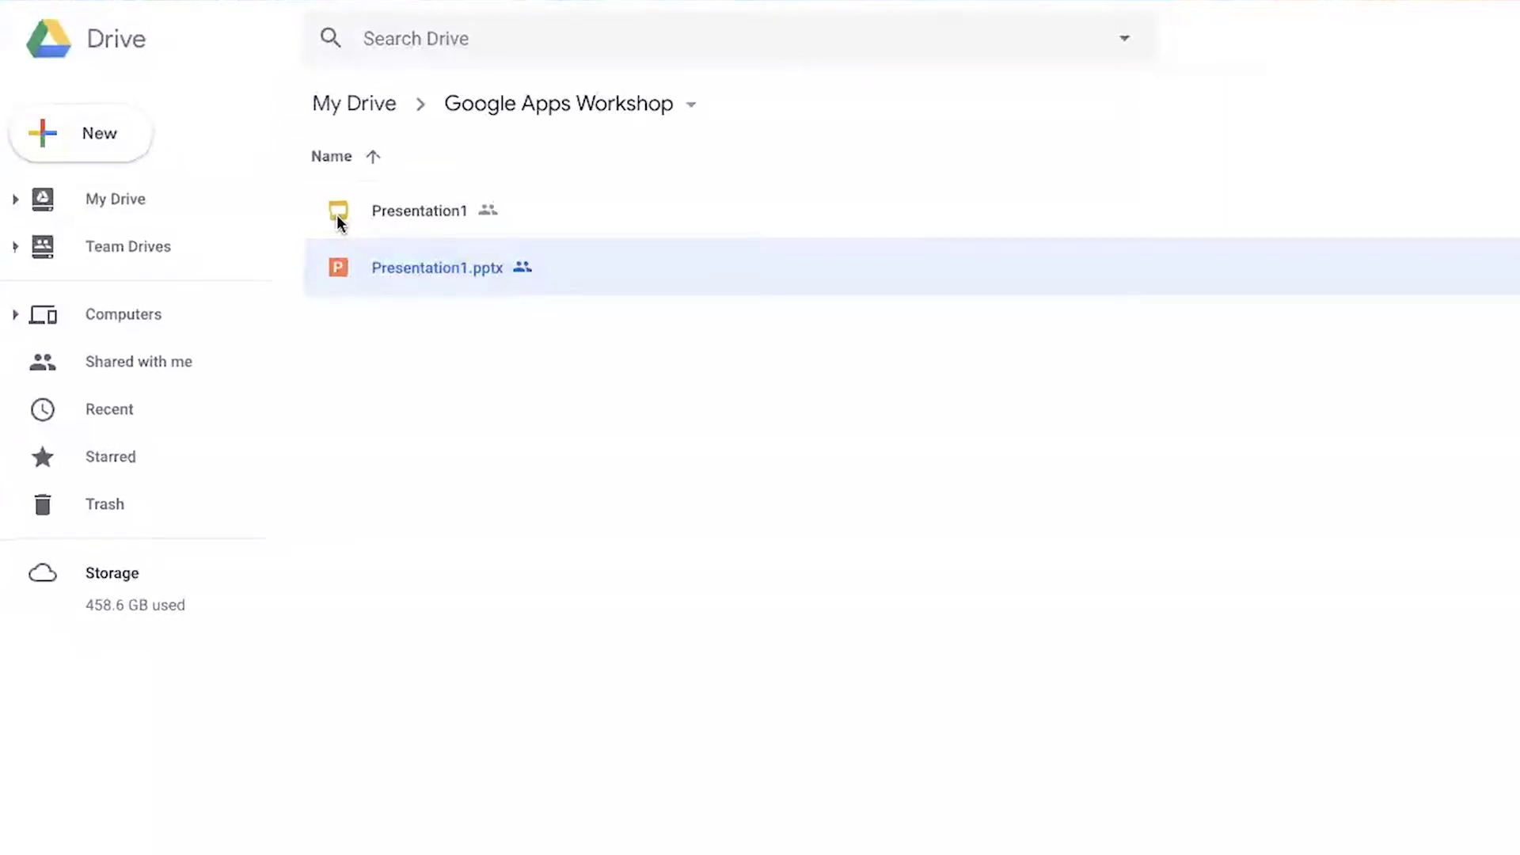
Open the converted Presentation1 Slides file to its Welcome to PowerPoint for Mac slide
{"action": "left_click", "coordinate": [360, 262]}
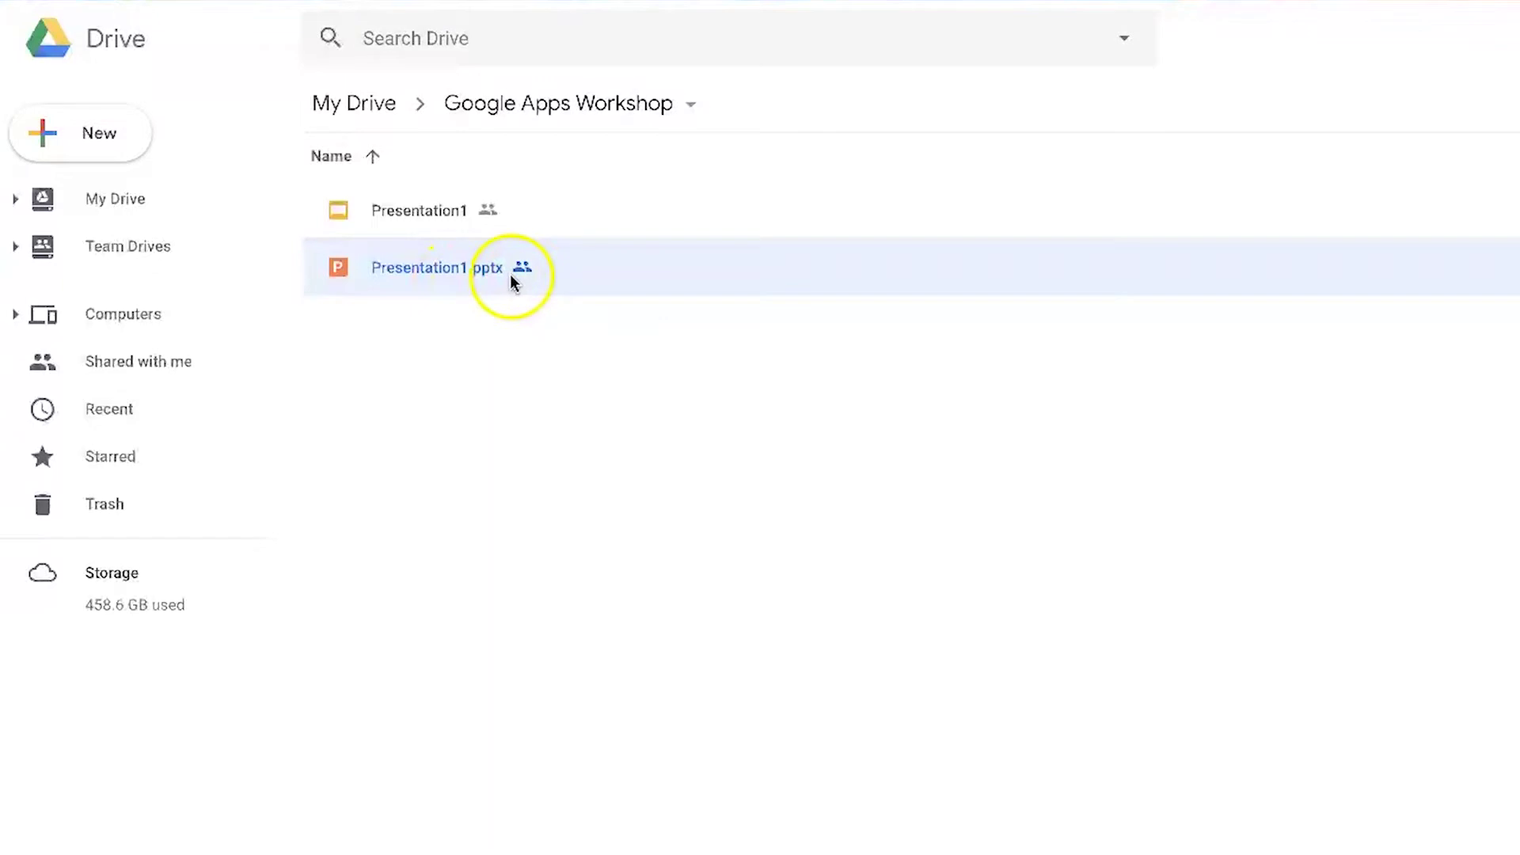
{"action": "left_click", "coordinate": [405, 215]}
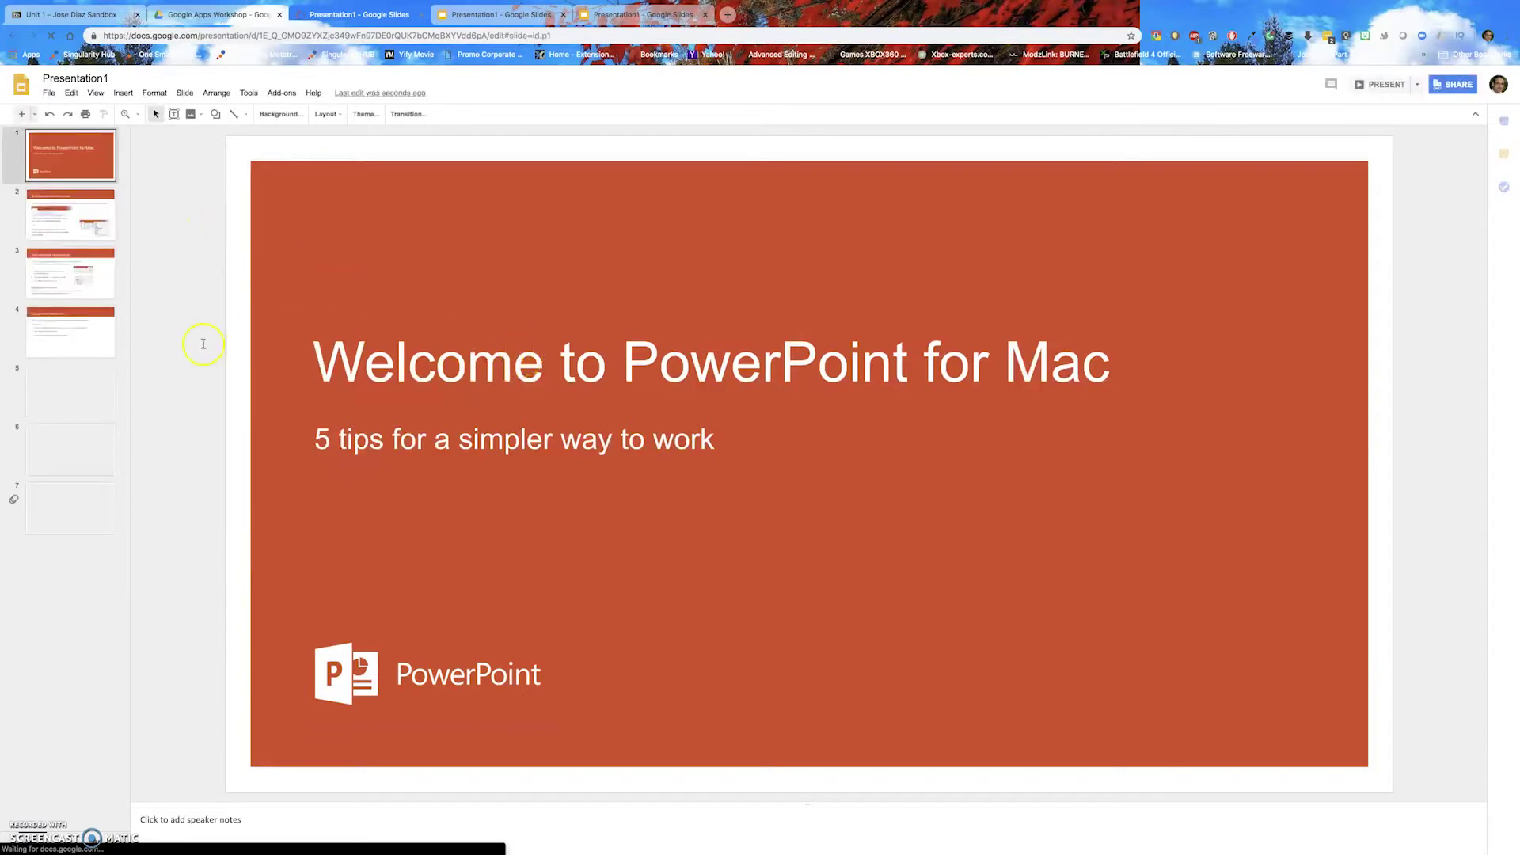
{"action": "left_click", "coordinate": [75, 223]}
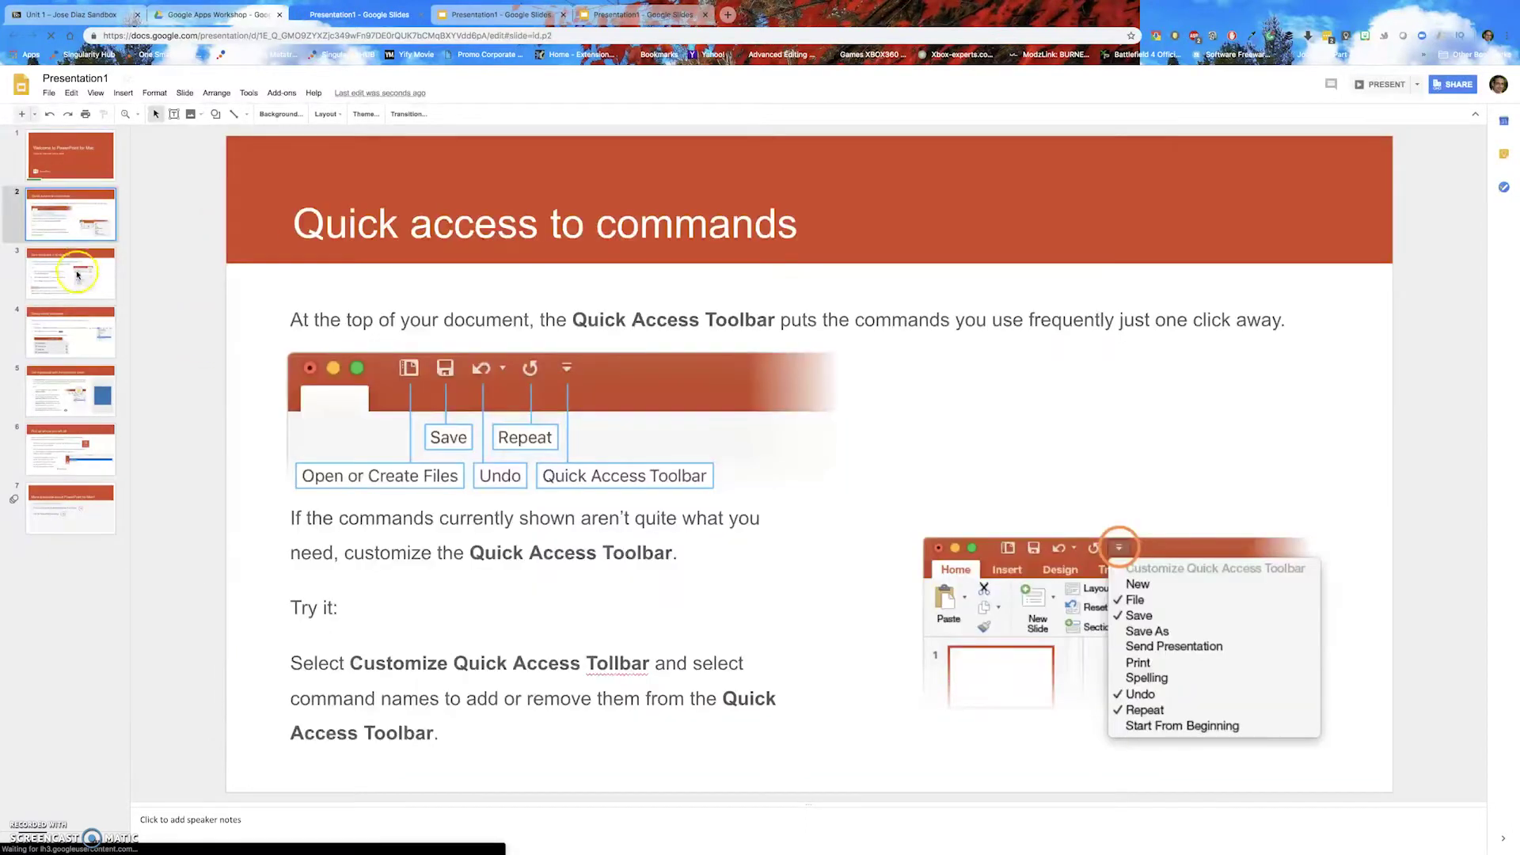
{"action": "left_click", "coordinate": [77, 275]}
{"action": "left_click", "coordinate": [79, 348]}
{"action": "left_click", "coordinate": [87, 396]}
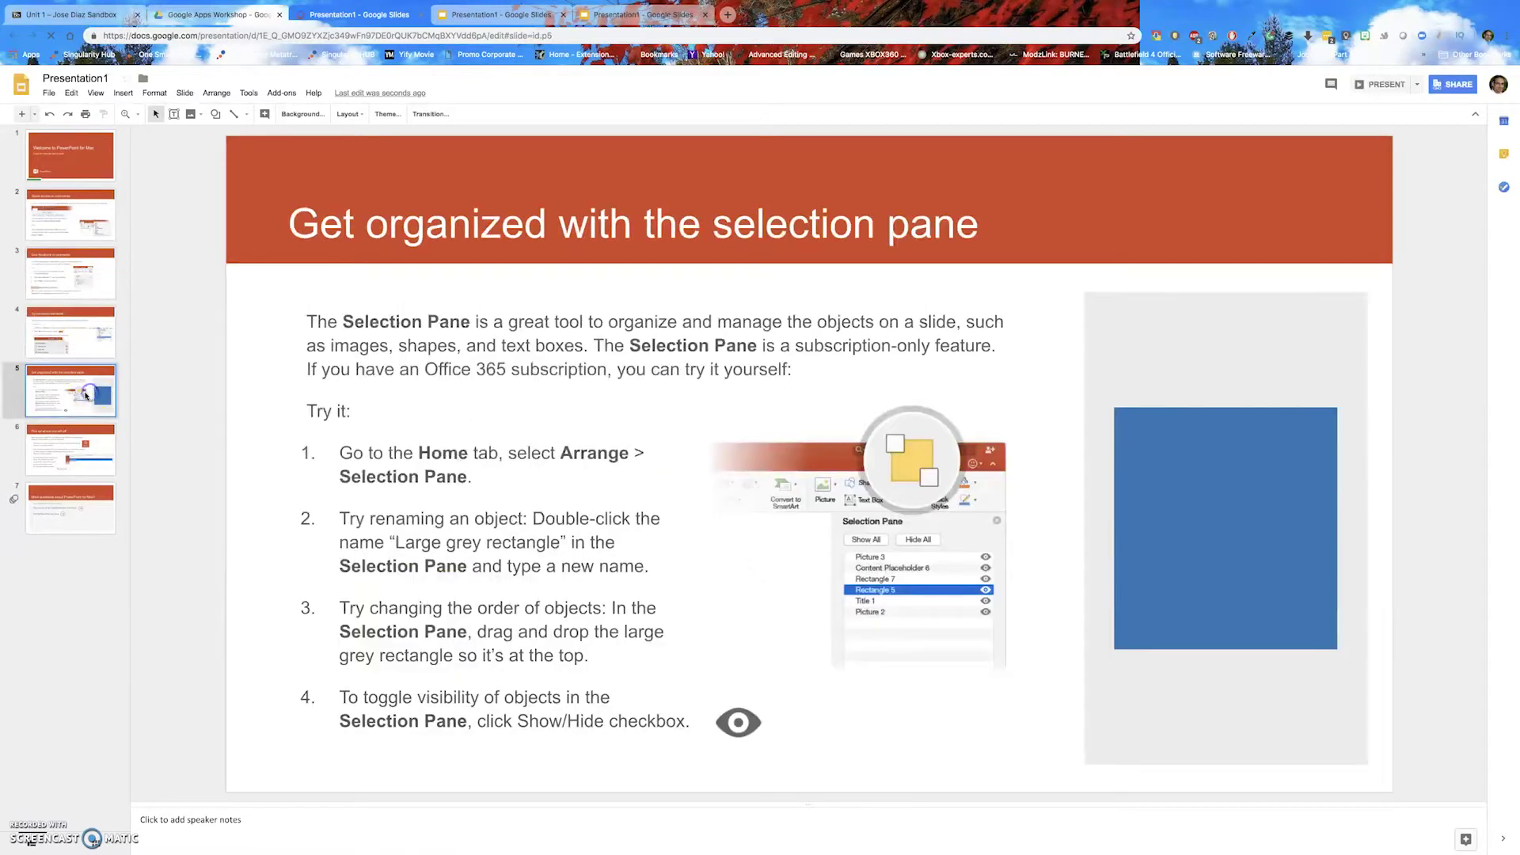
{"action": "left_click", "coordinate": [76, 443]}
{"action": "left_click", "coordinate": [71, 507]}
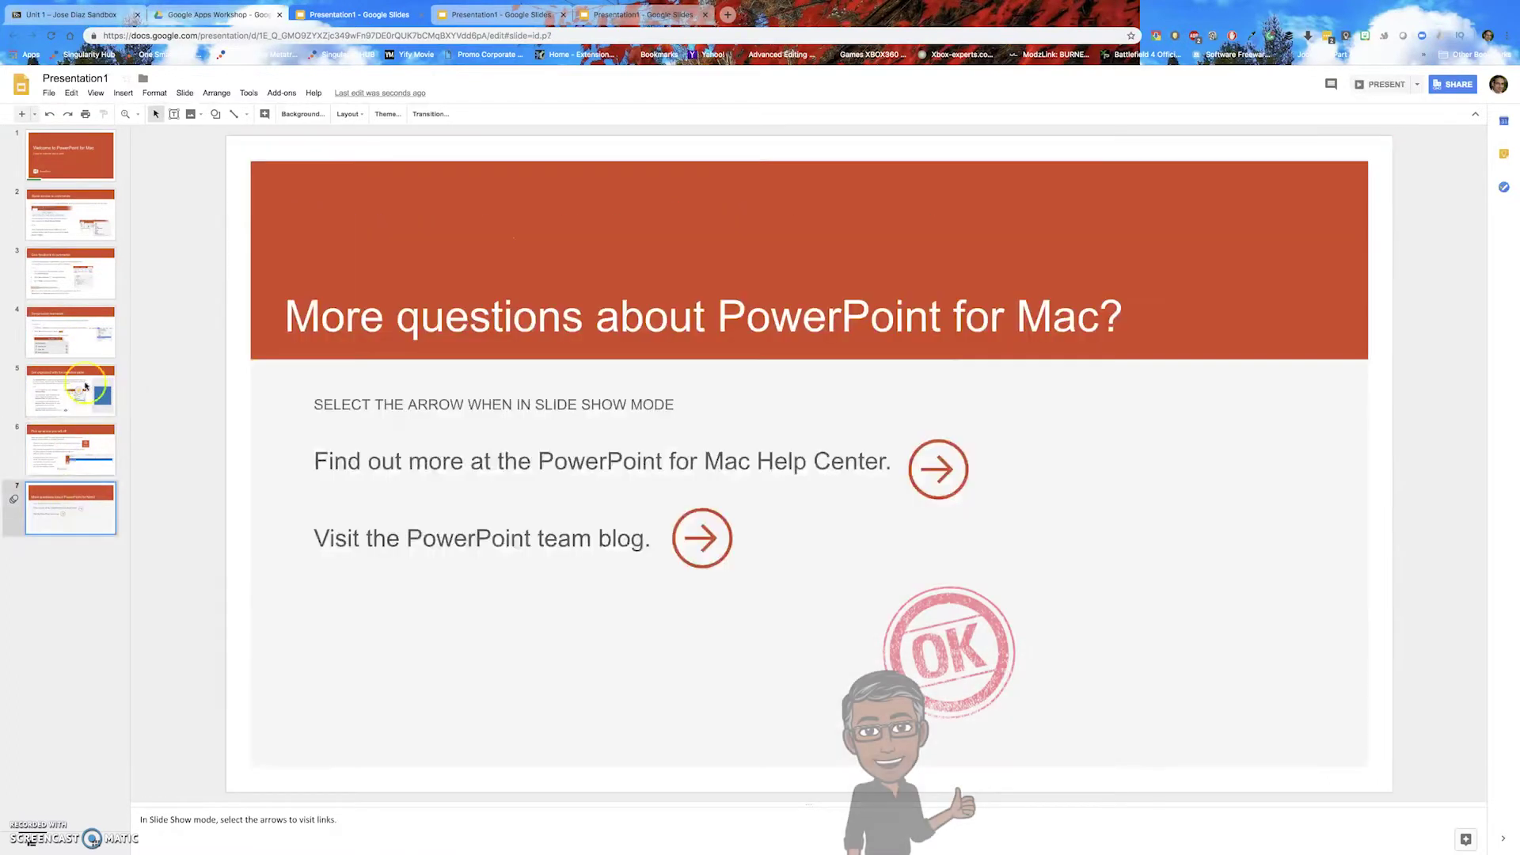
{"action": "left_click", "coordinate": [69, 162]}
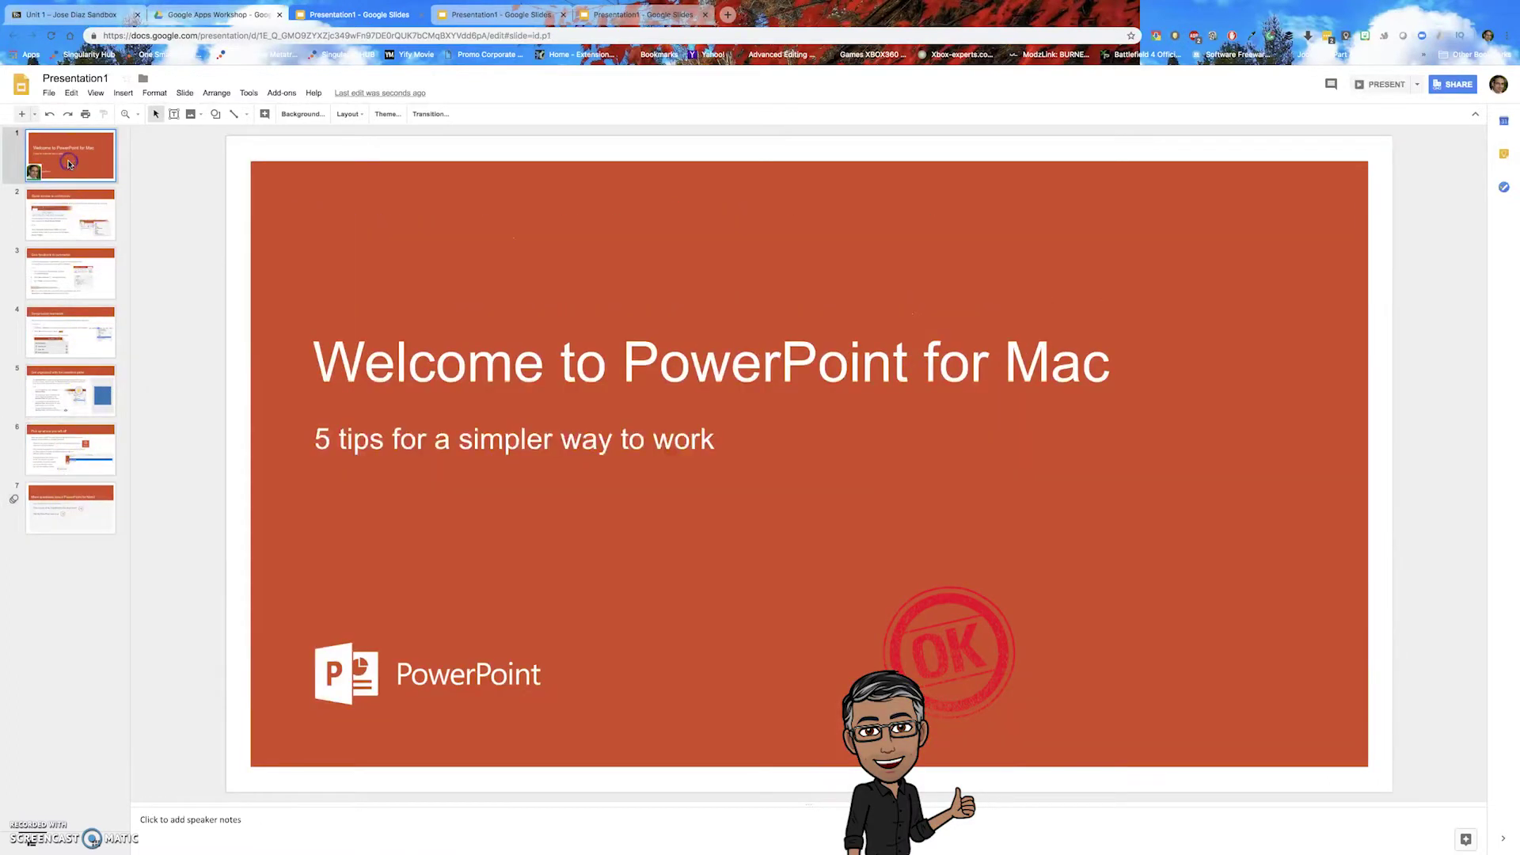
Open Publish to the web's Embed options and set slide size to Medium (1280x749)
{"action": "left_click", "coordinate": [50, 93]}
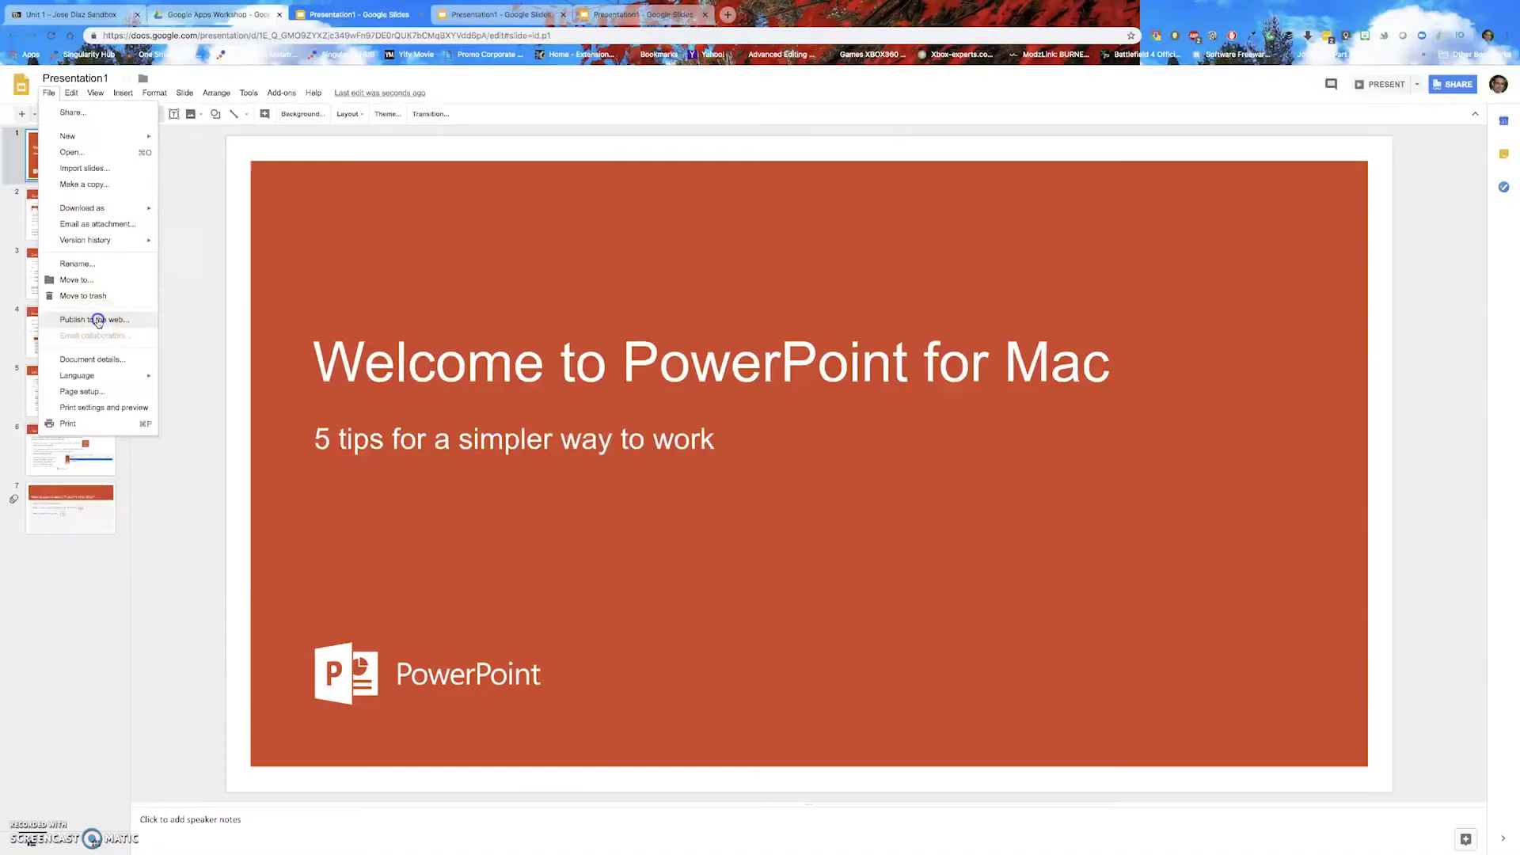
{"action": "left_click", "coordinate": [97, 321]}
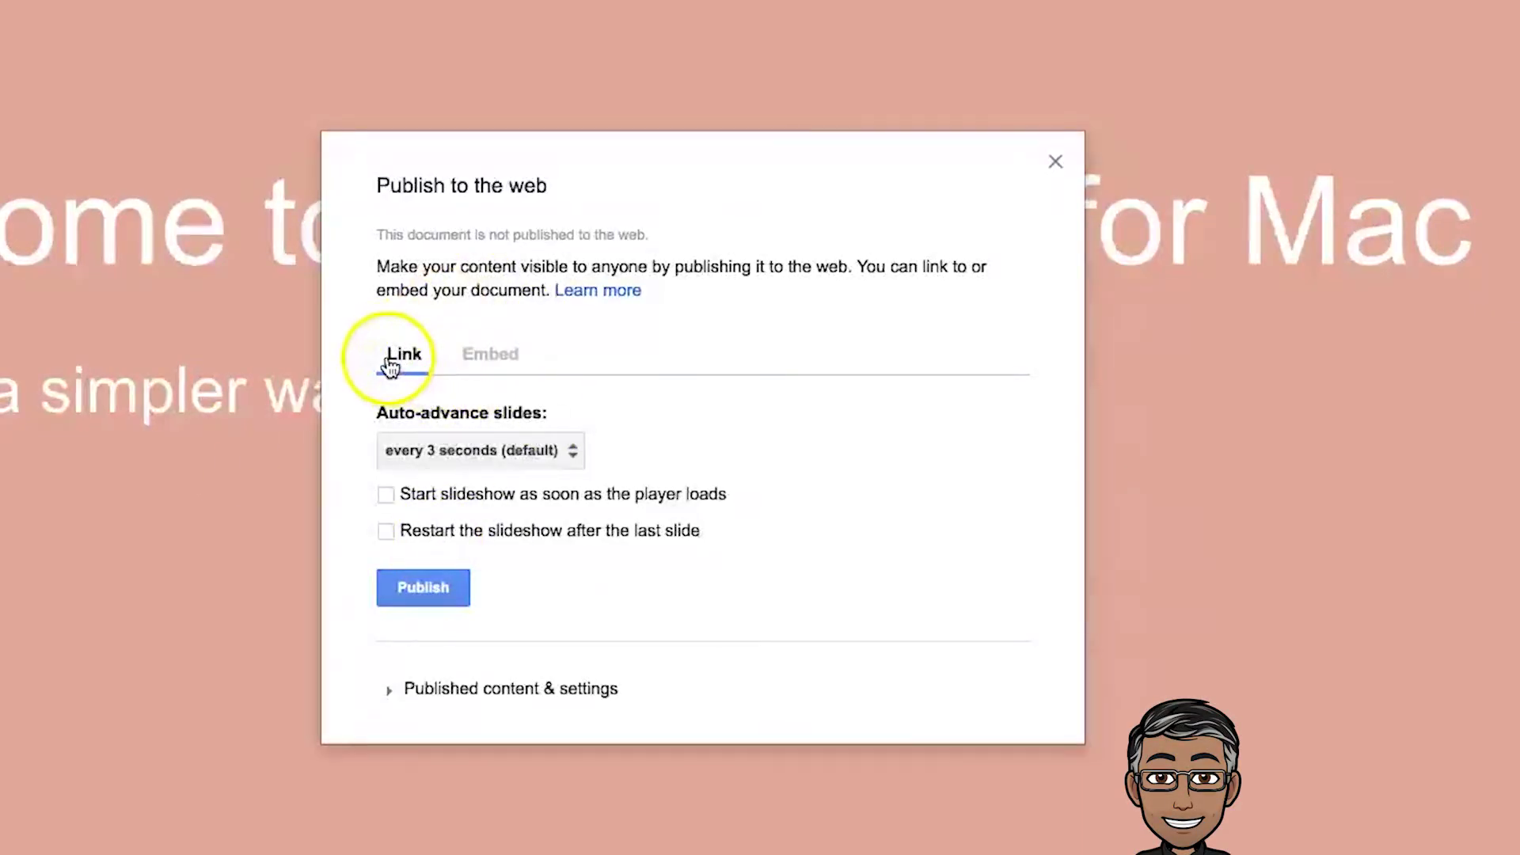
{"action": "left_click", "coordinate": [515, 372]}
{"action": "left_click", "coordinate": [427, 372]}
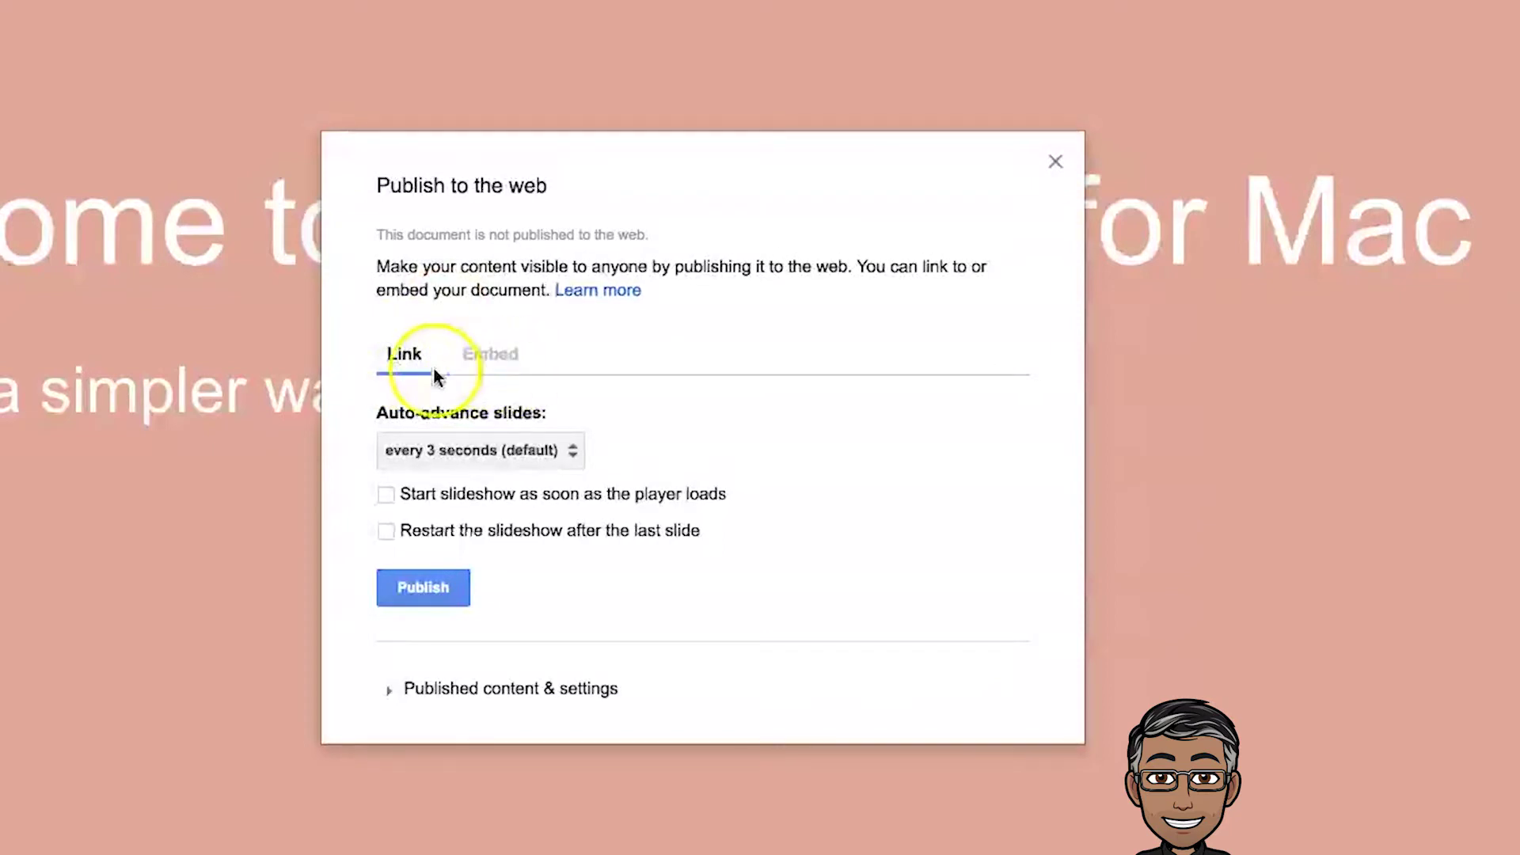
{"action": "left_click", "coordinate": [508, 377]}
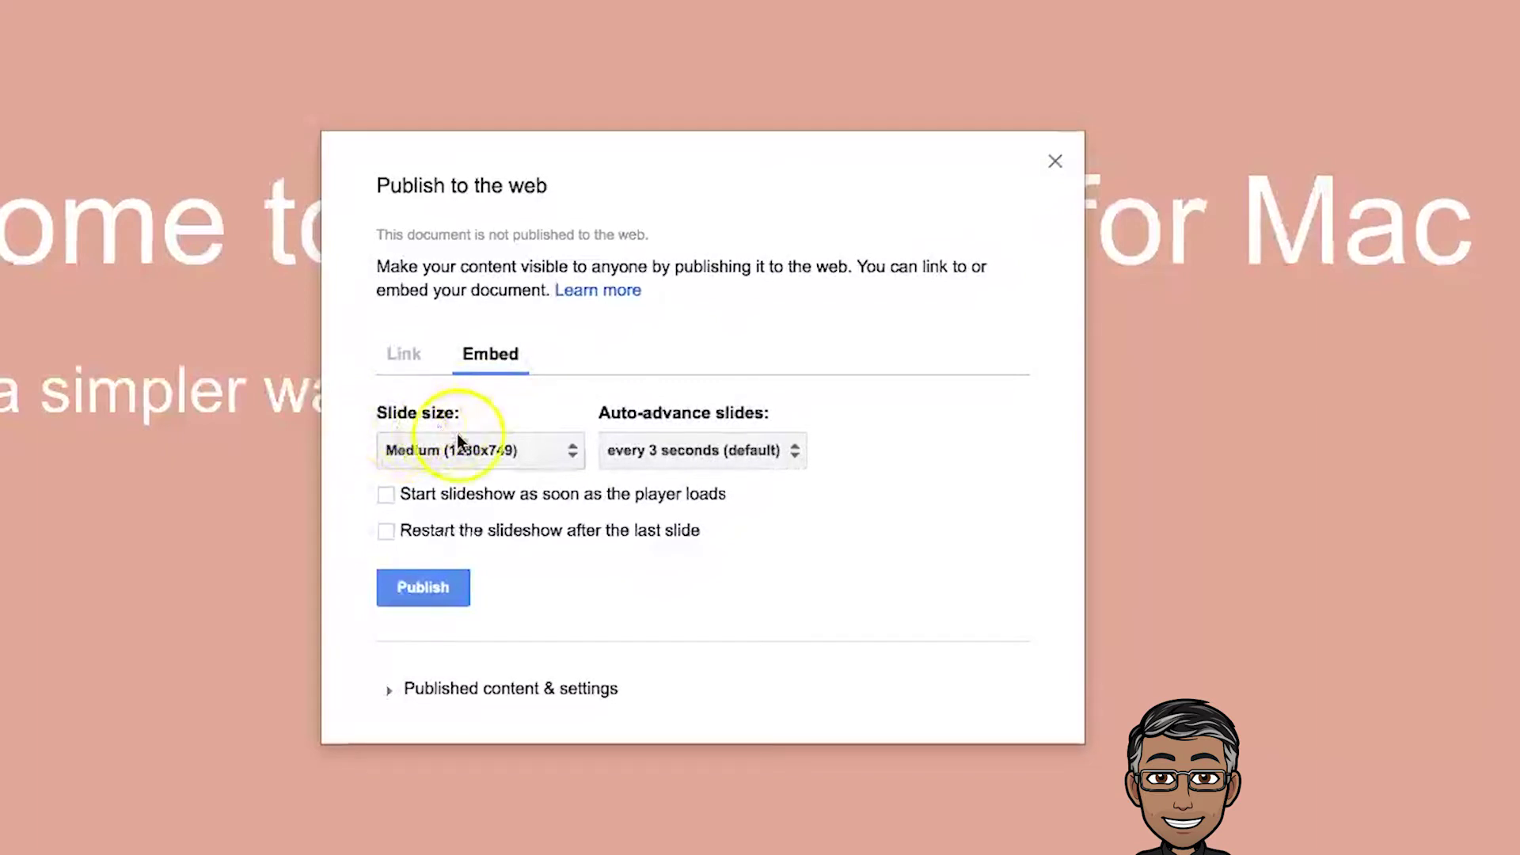
{"action": "left_click", "coordinate": [558, 450]}
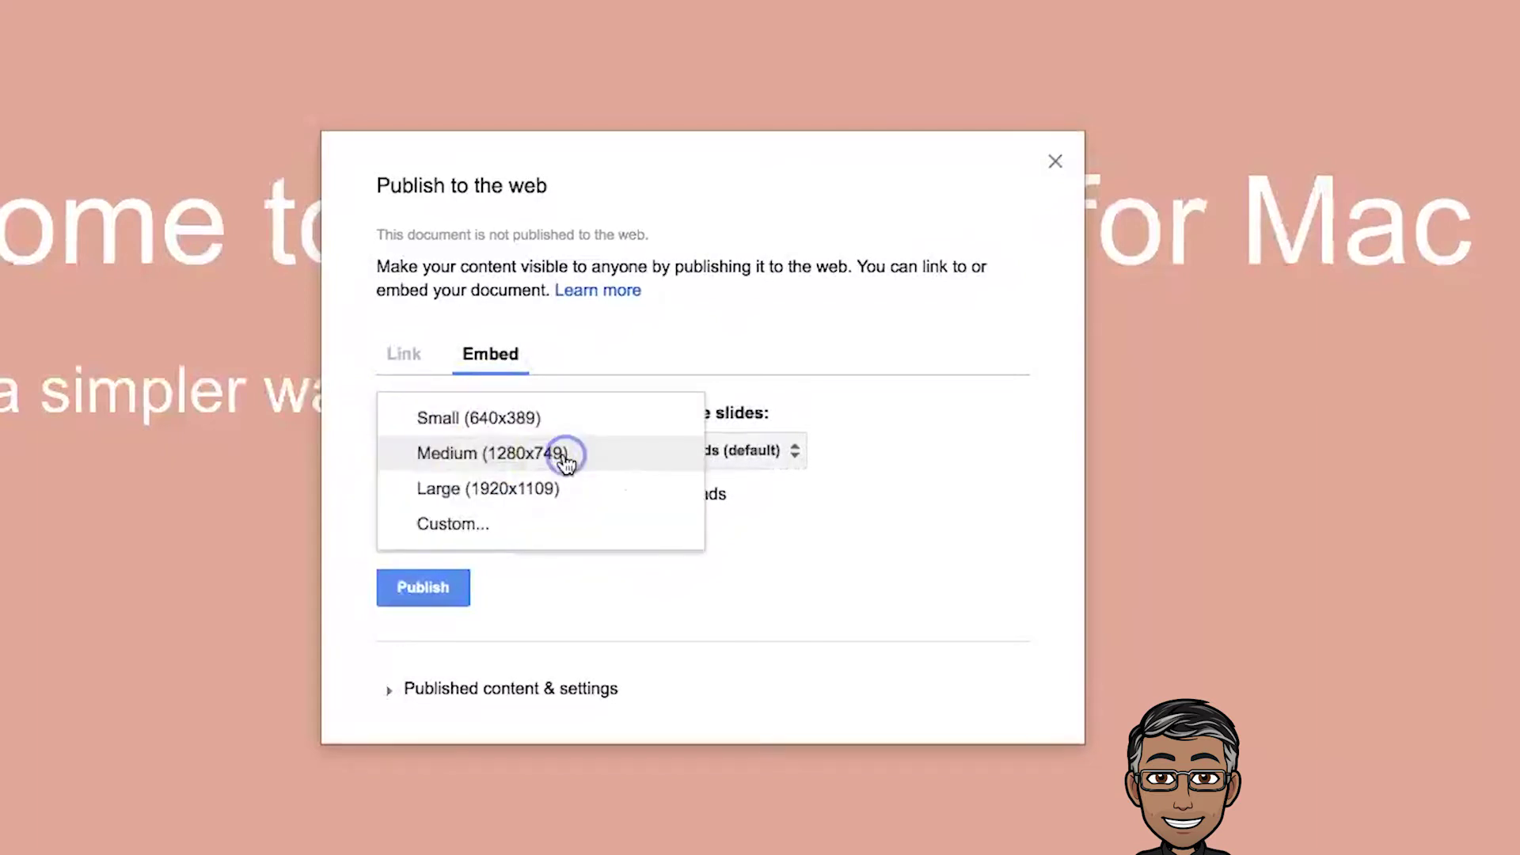
{"action": "left_click", "coordinate": [505, 469]}
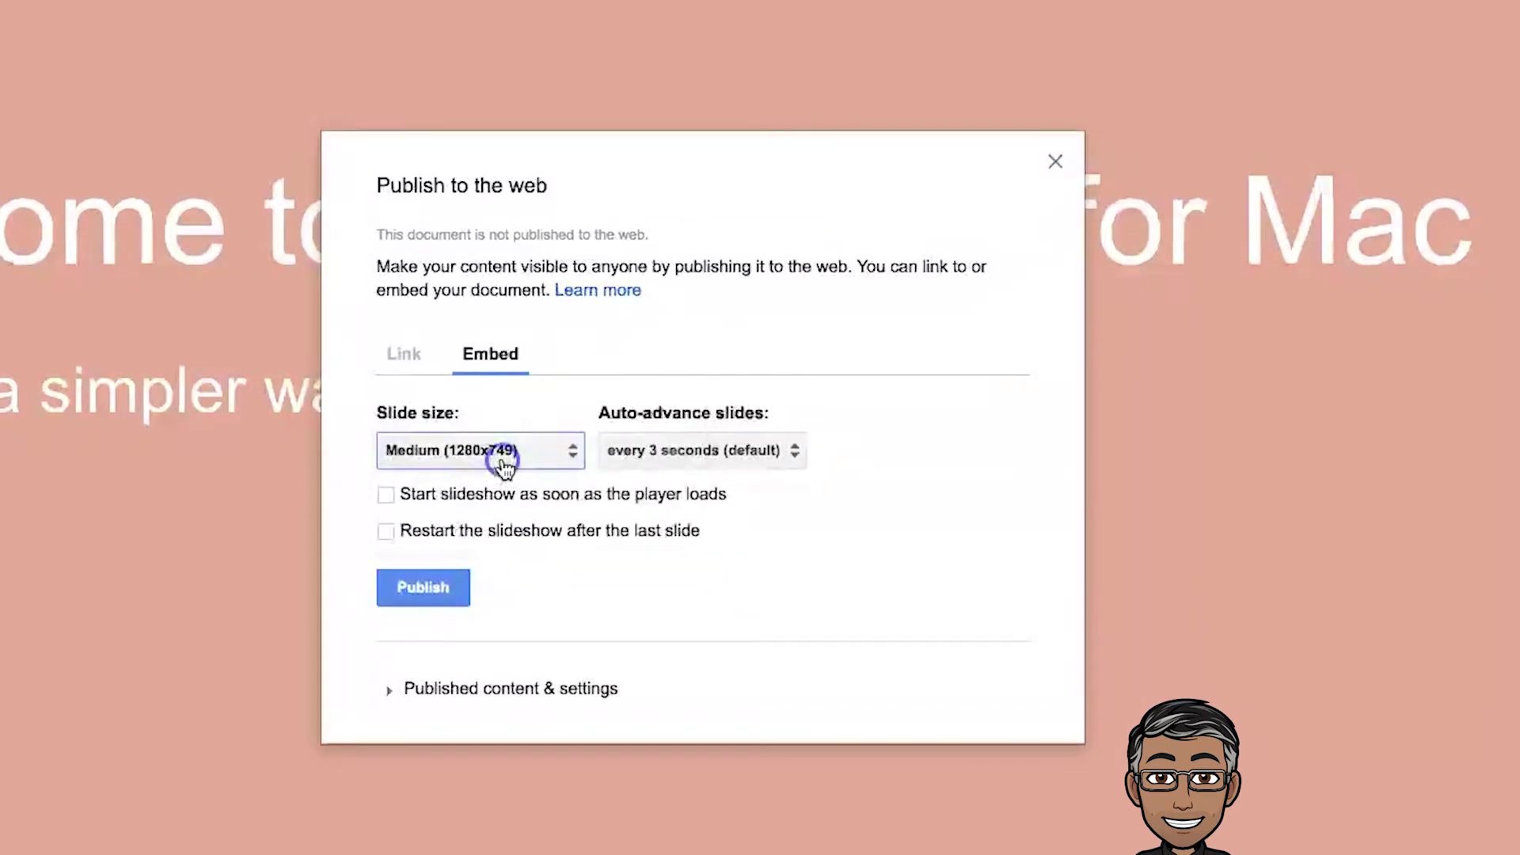
Publish Presentation1 to the web, then copy the generated iframe embed code
{"action": "left_click", "coordinate": [417, 587]}
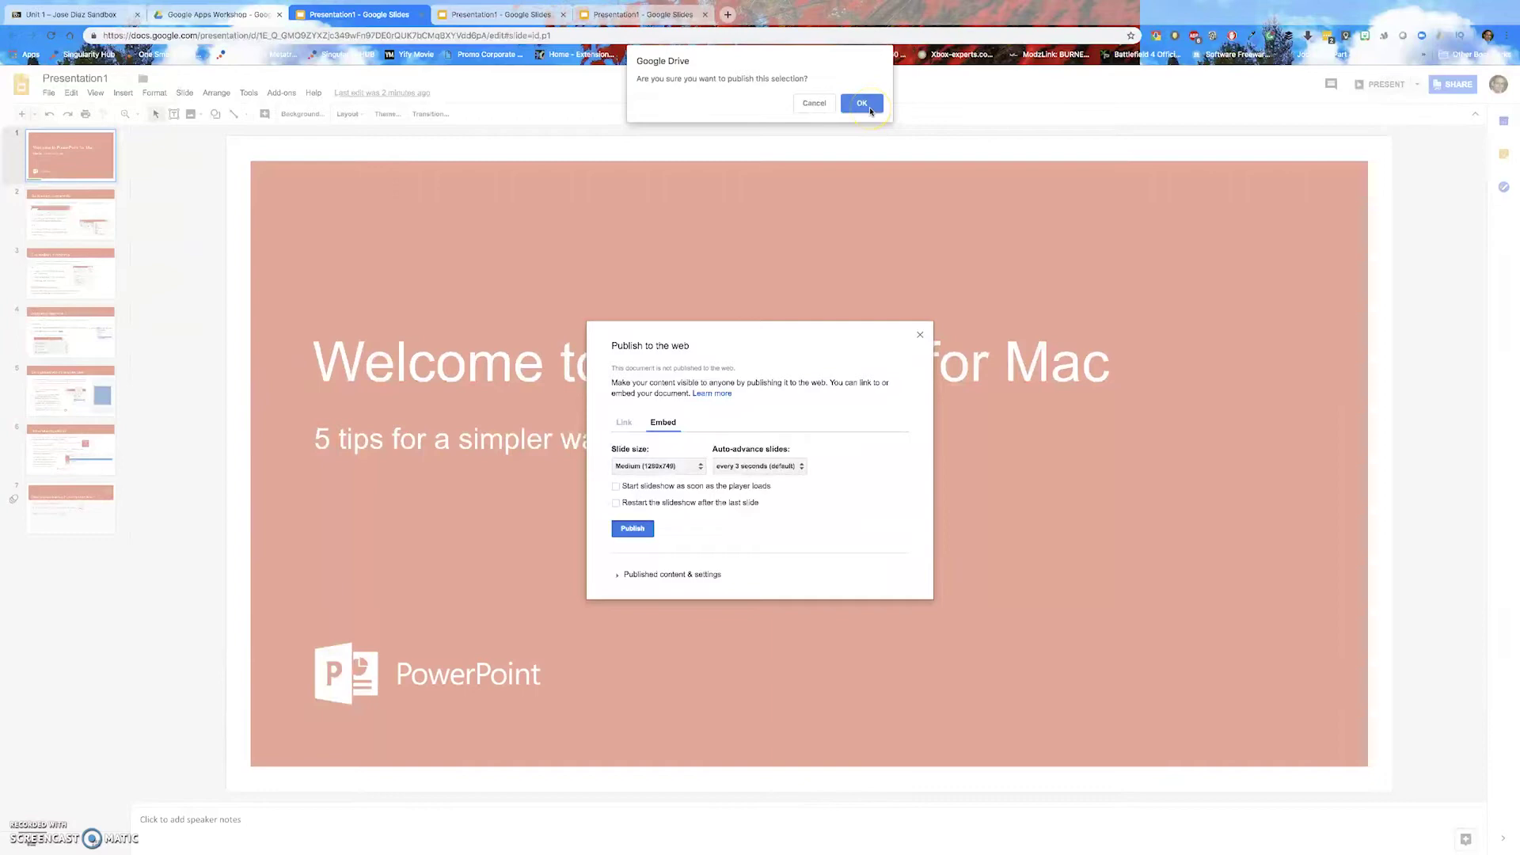
{"action": "left_click", "coordinate": [861, 104]}
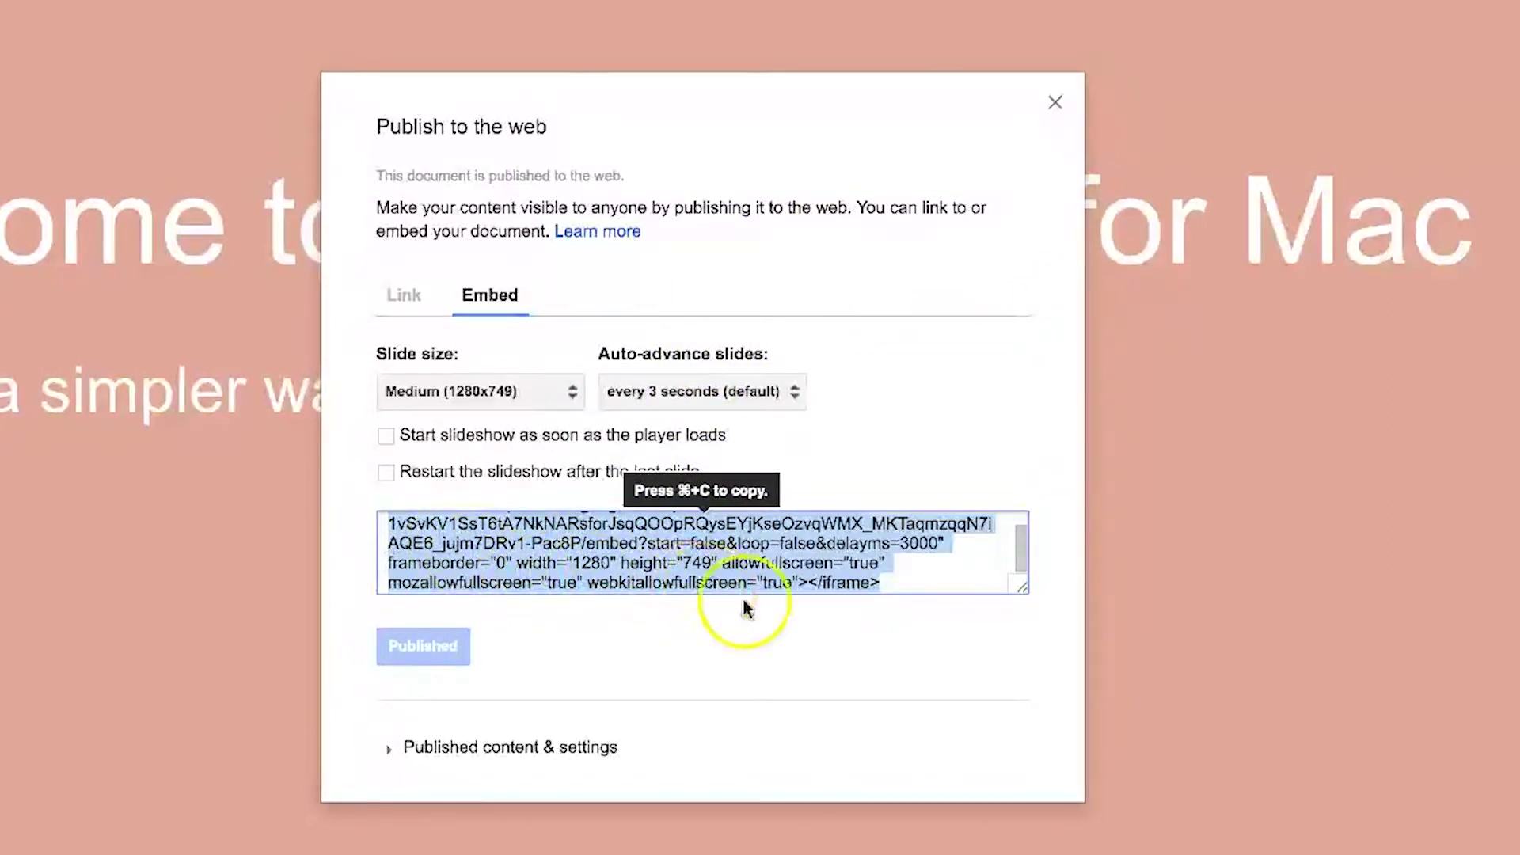
{"action": "key", "text": "super+c"}
{"action": "left_click_drag", "start_coordinate": [1022, 593], "coordinate": [1032, 696]}
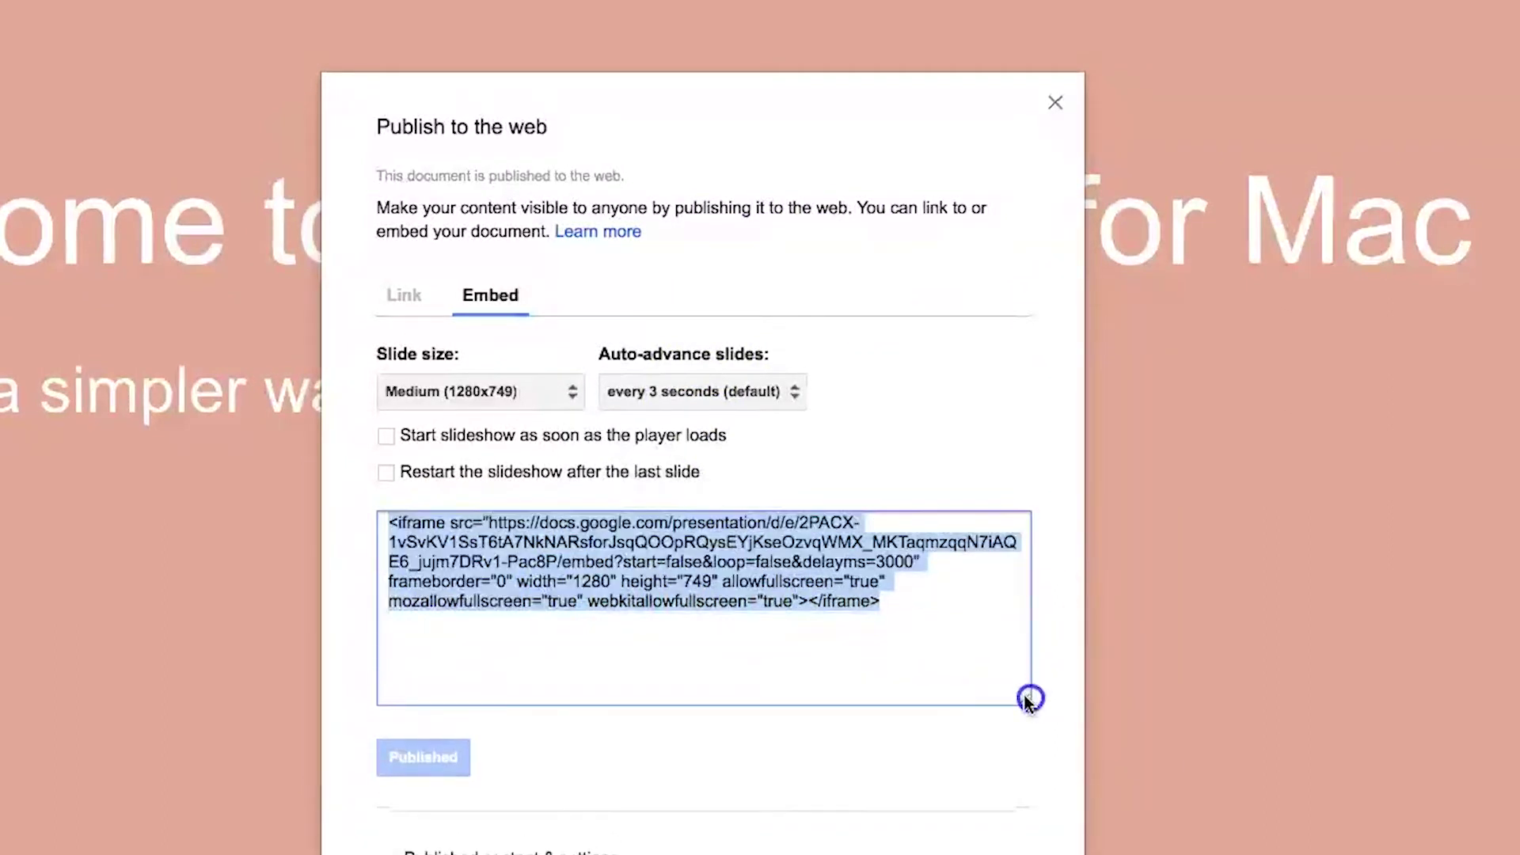
{"action": "right_click", "coordinate": [532, 564]}
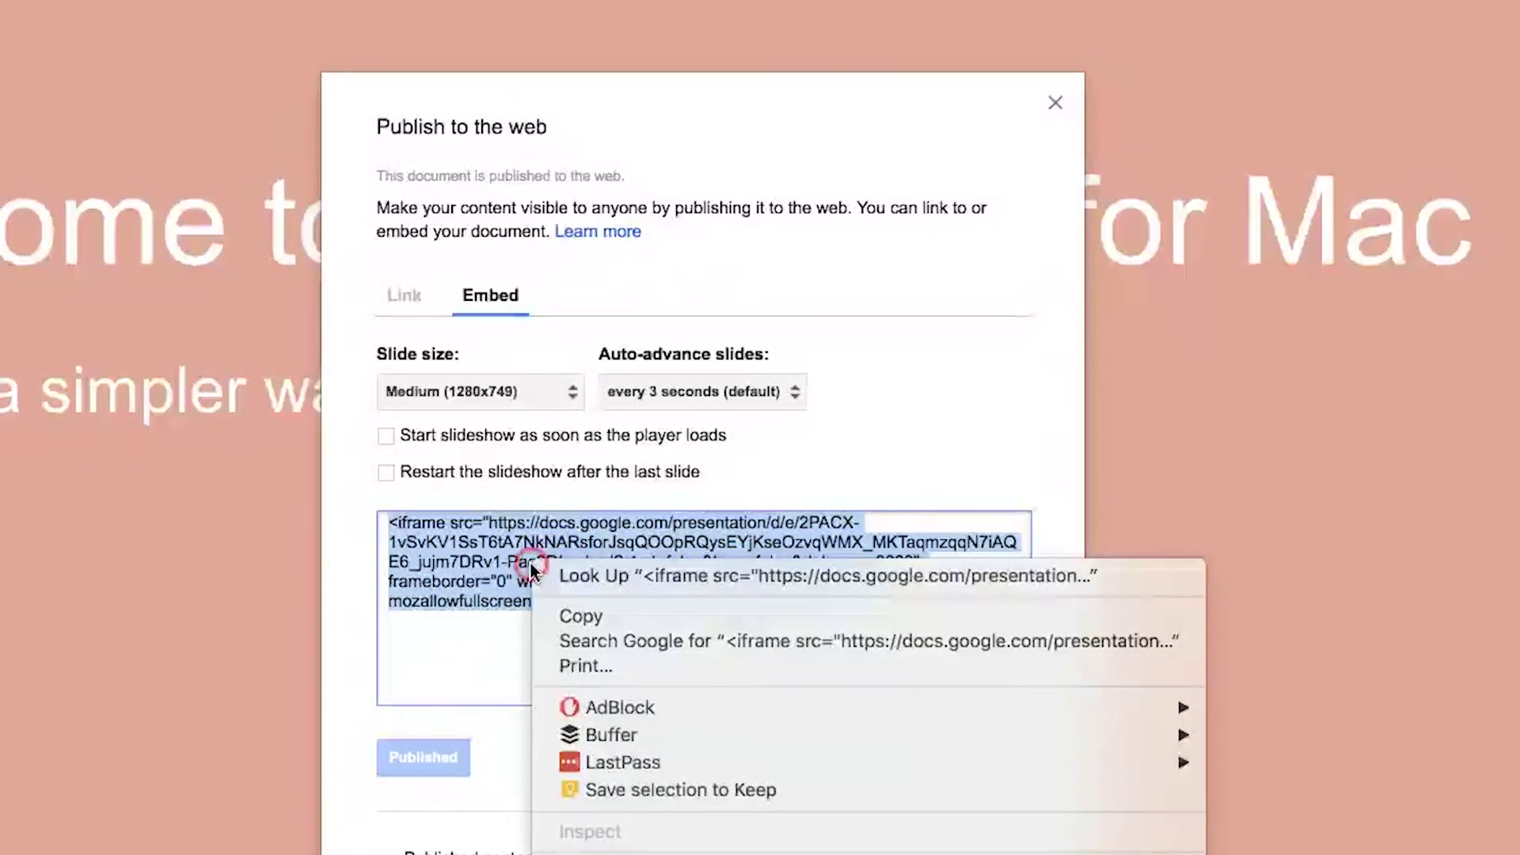
{"action": "left_click", "coordinate": [588, 617]}
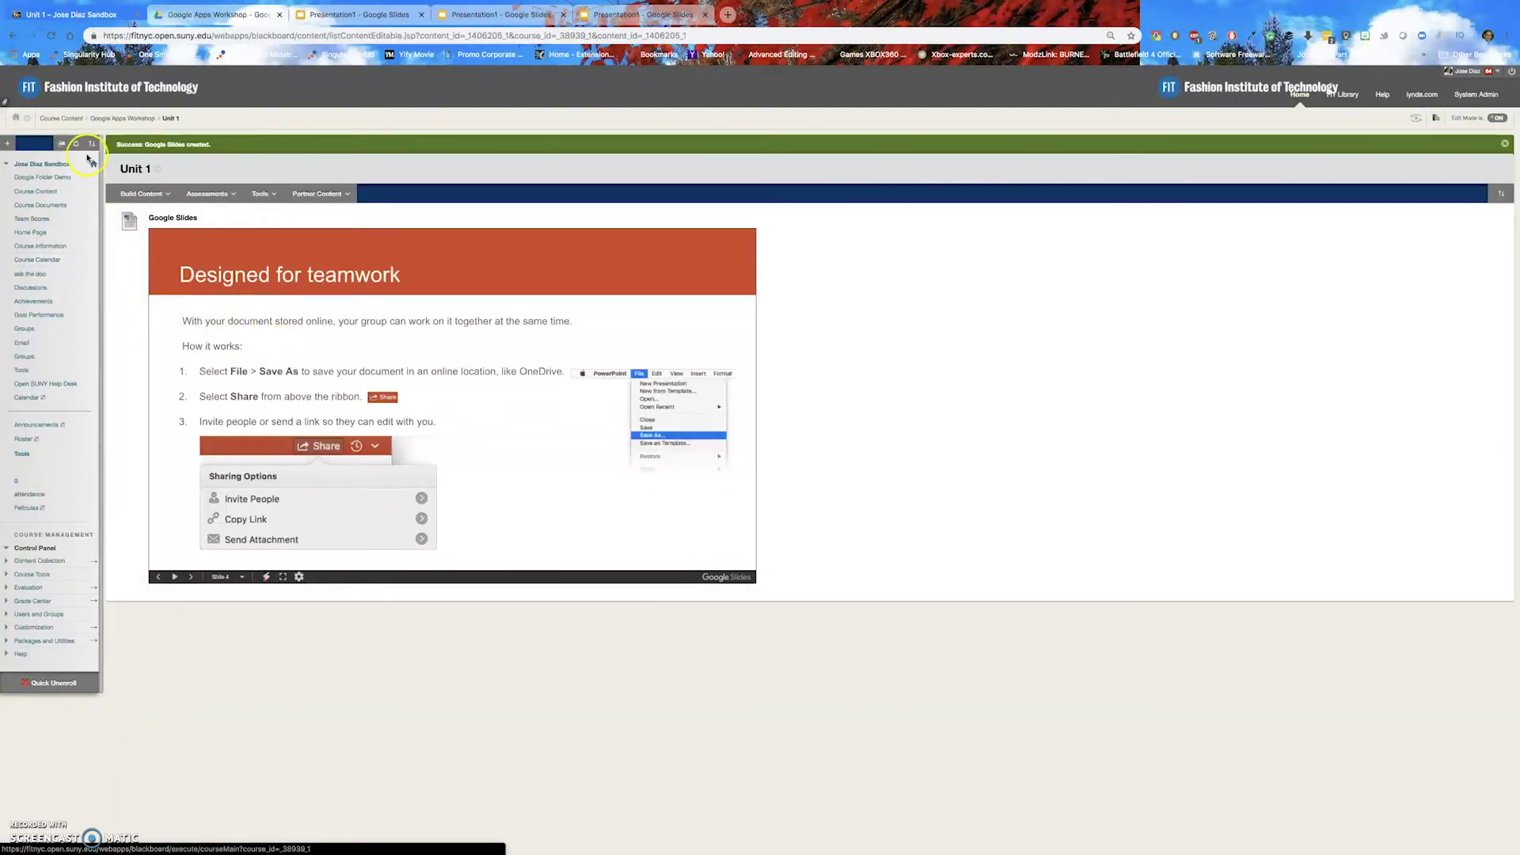
Go to Course Content > Google Apps Workshop > Google Slides and start a new Item from Build Content
{"action": "left_click", "coordinate": [65, 119]}
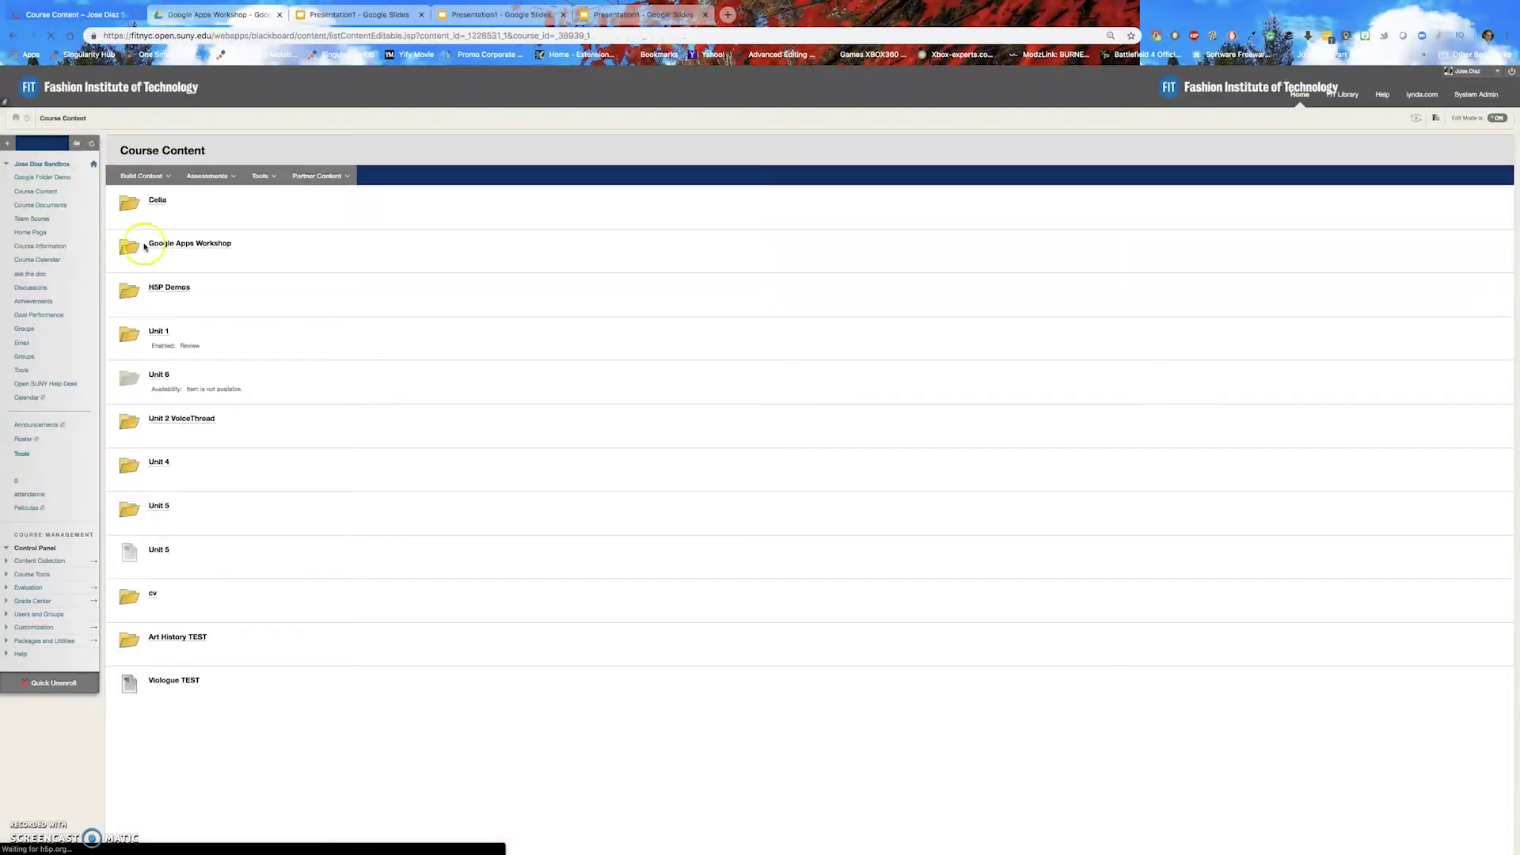
{"action": "left_click", "coordinate": [190, 248]}
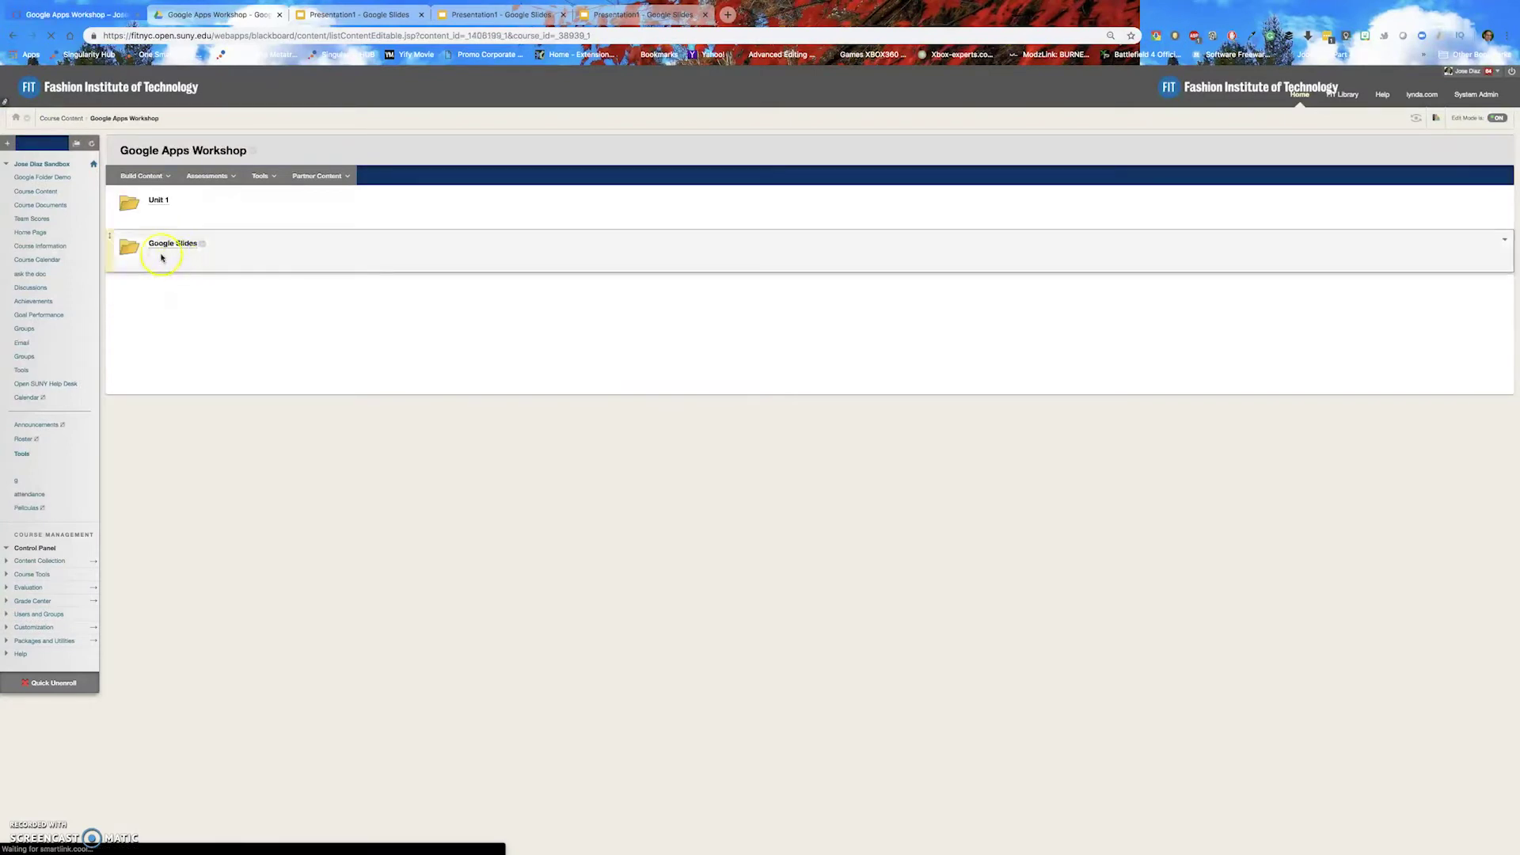
{"action": "left_click", "coordinate": [156, 252]}
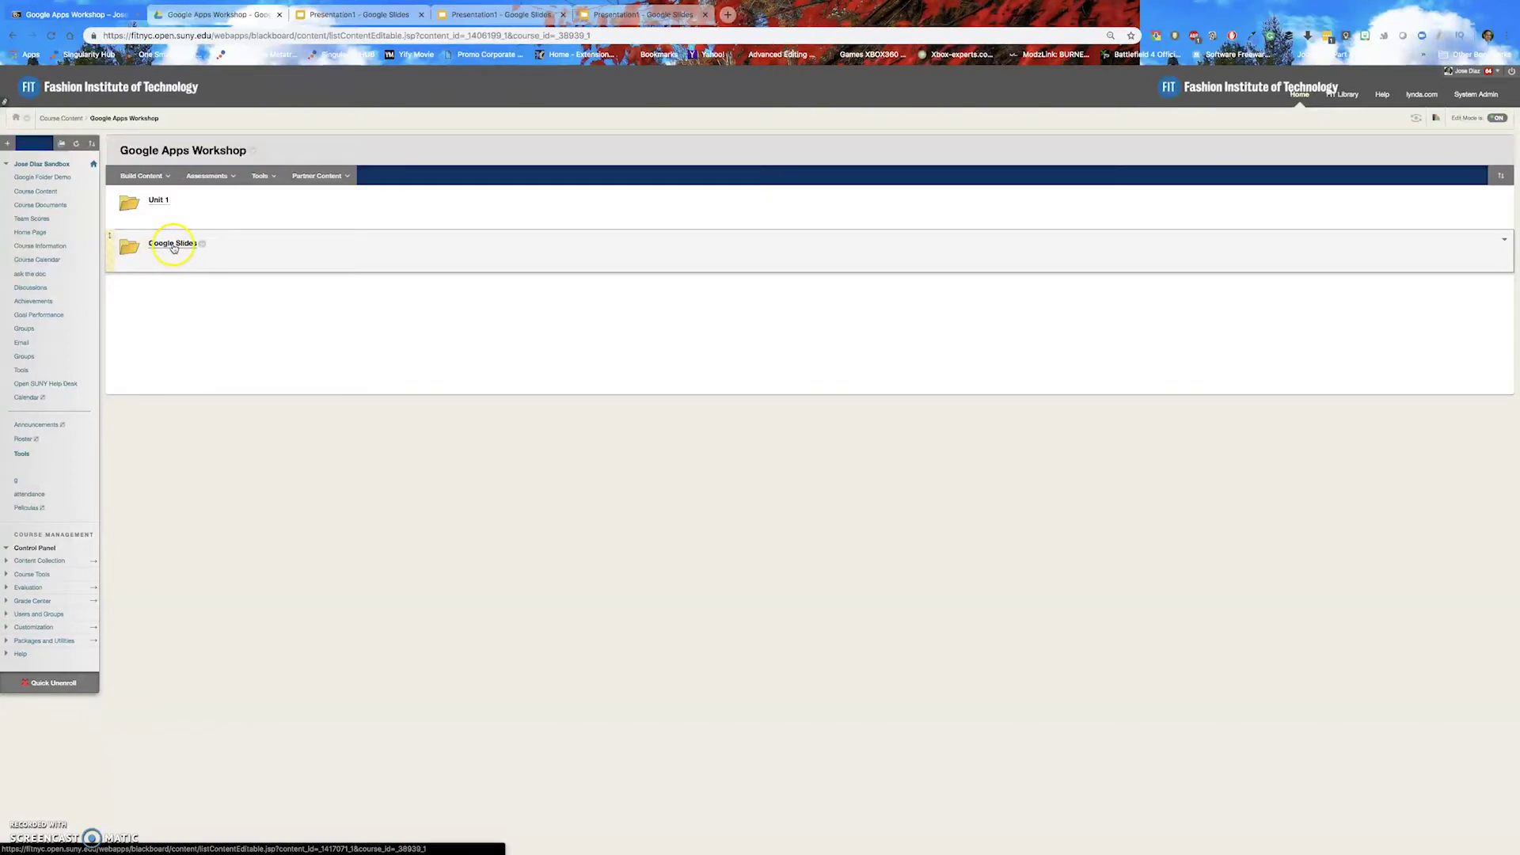
{"action": "left_click", "coordinate": [174, 247]}
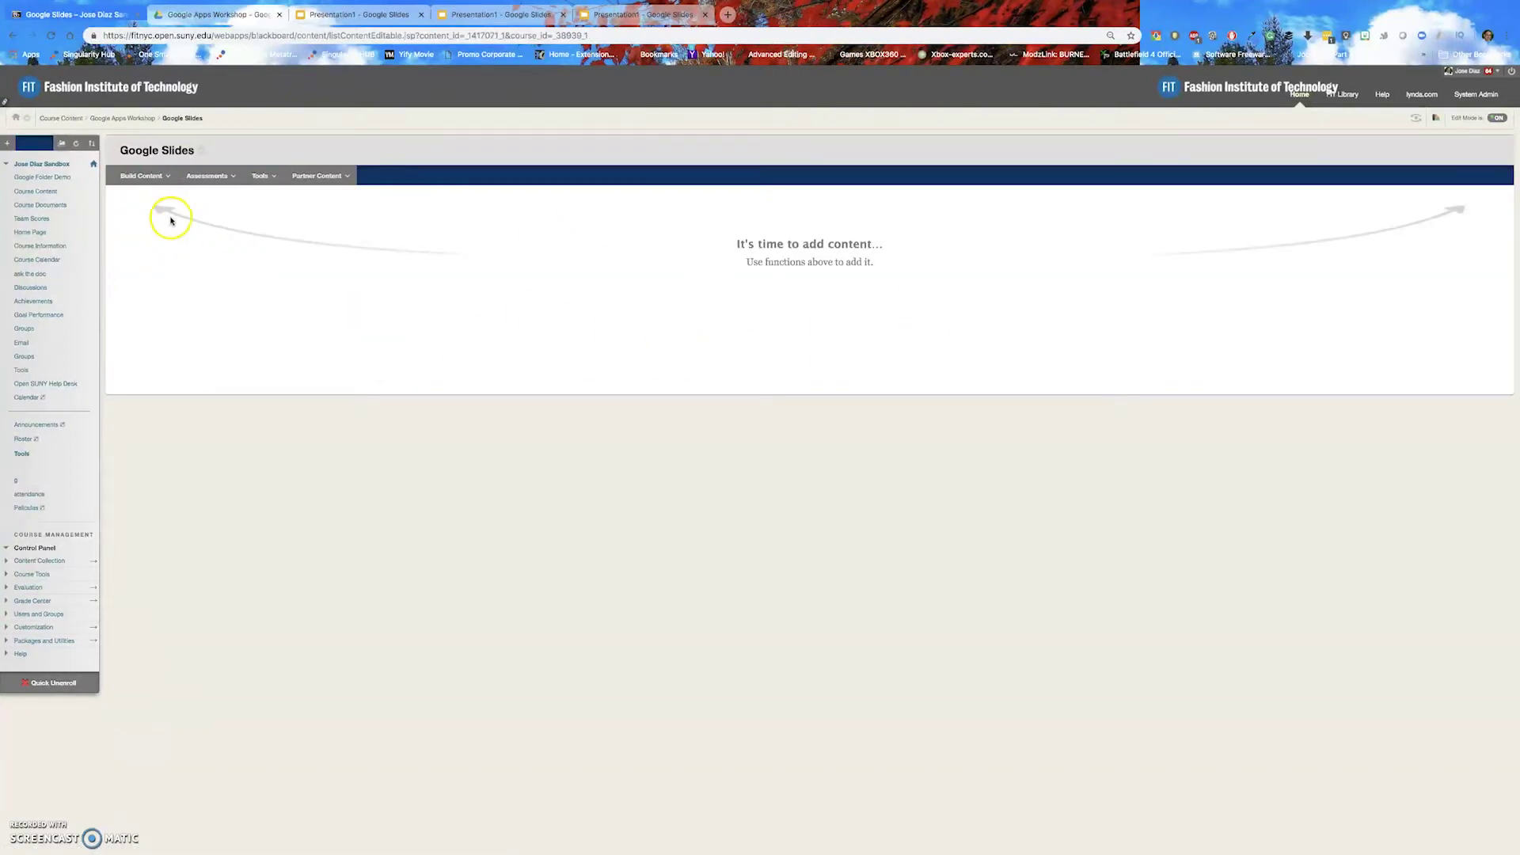
{"action": "left_click", "coordinate": [143, 177]}
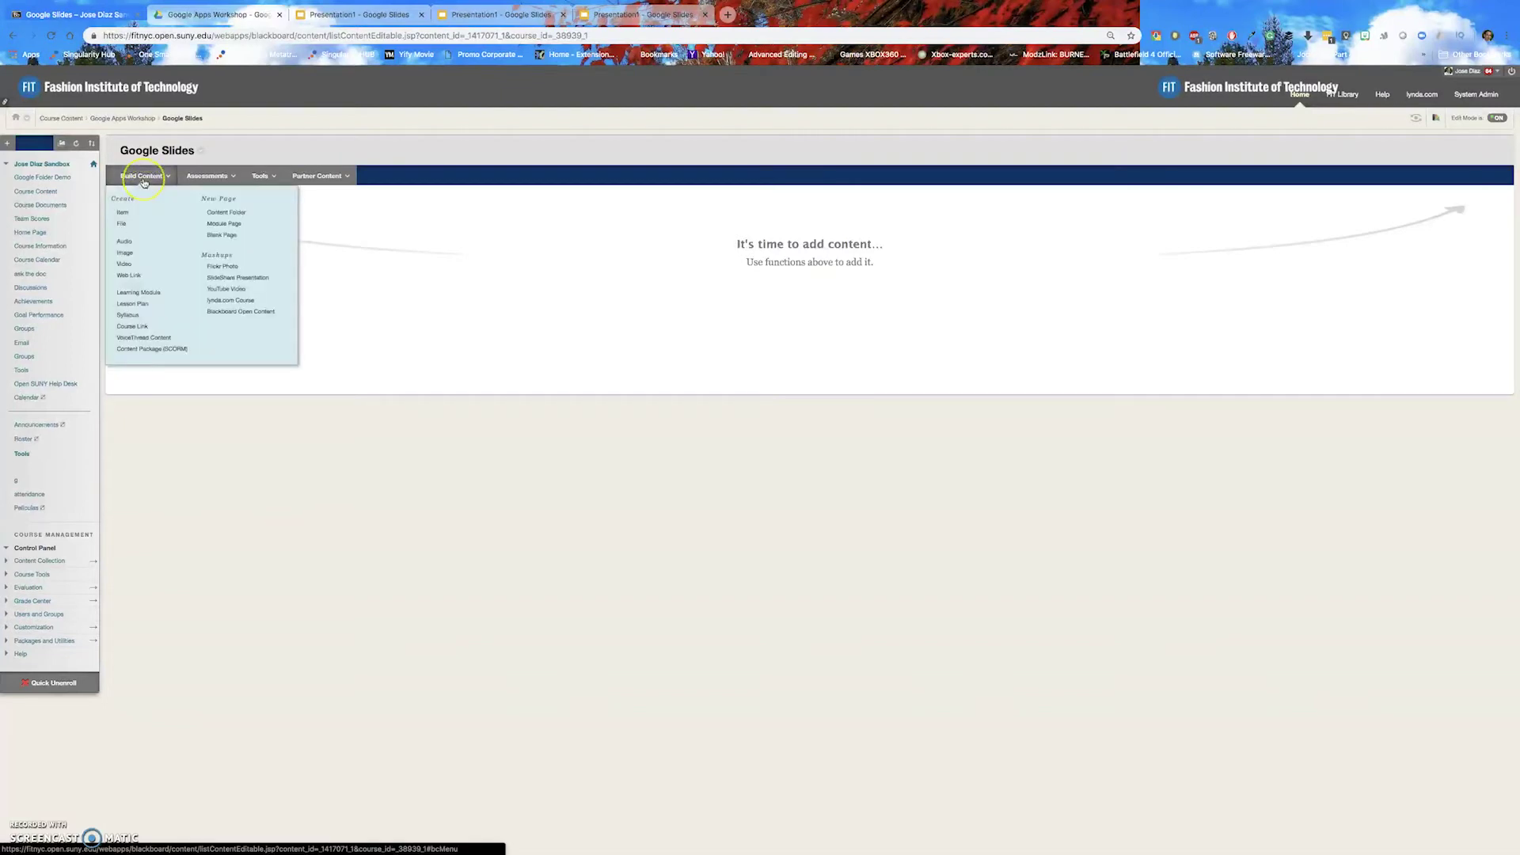
{"action": "left_click", "coordinate": [124, 218]}
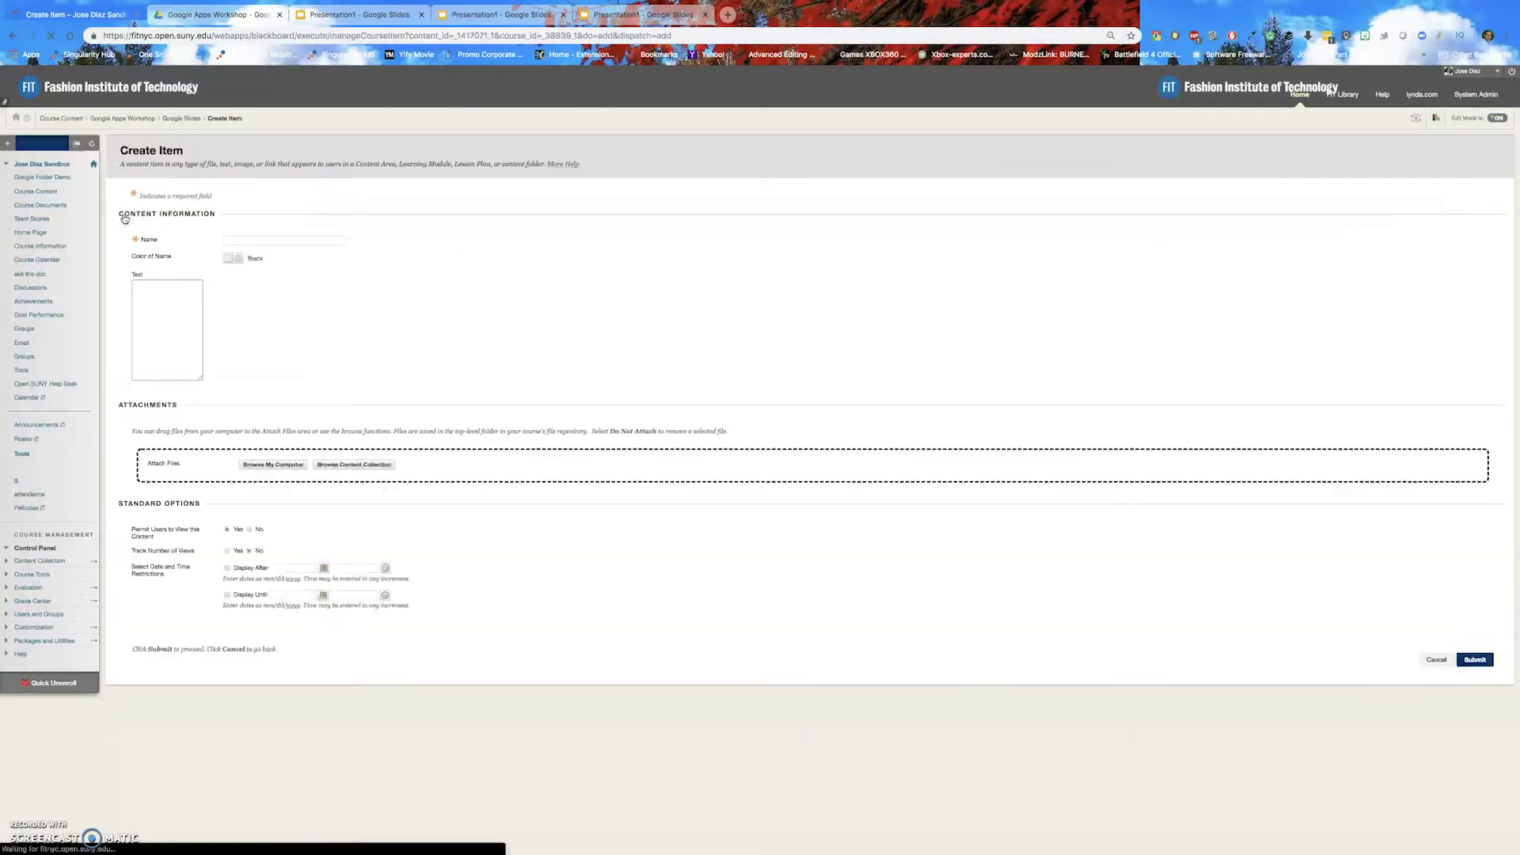
Name the item 'Google Slides Demo', paste the iframe embed code in HTML view, and submit
{"action": "left_click", "coordinate": [297, 241]}
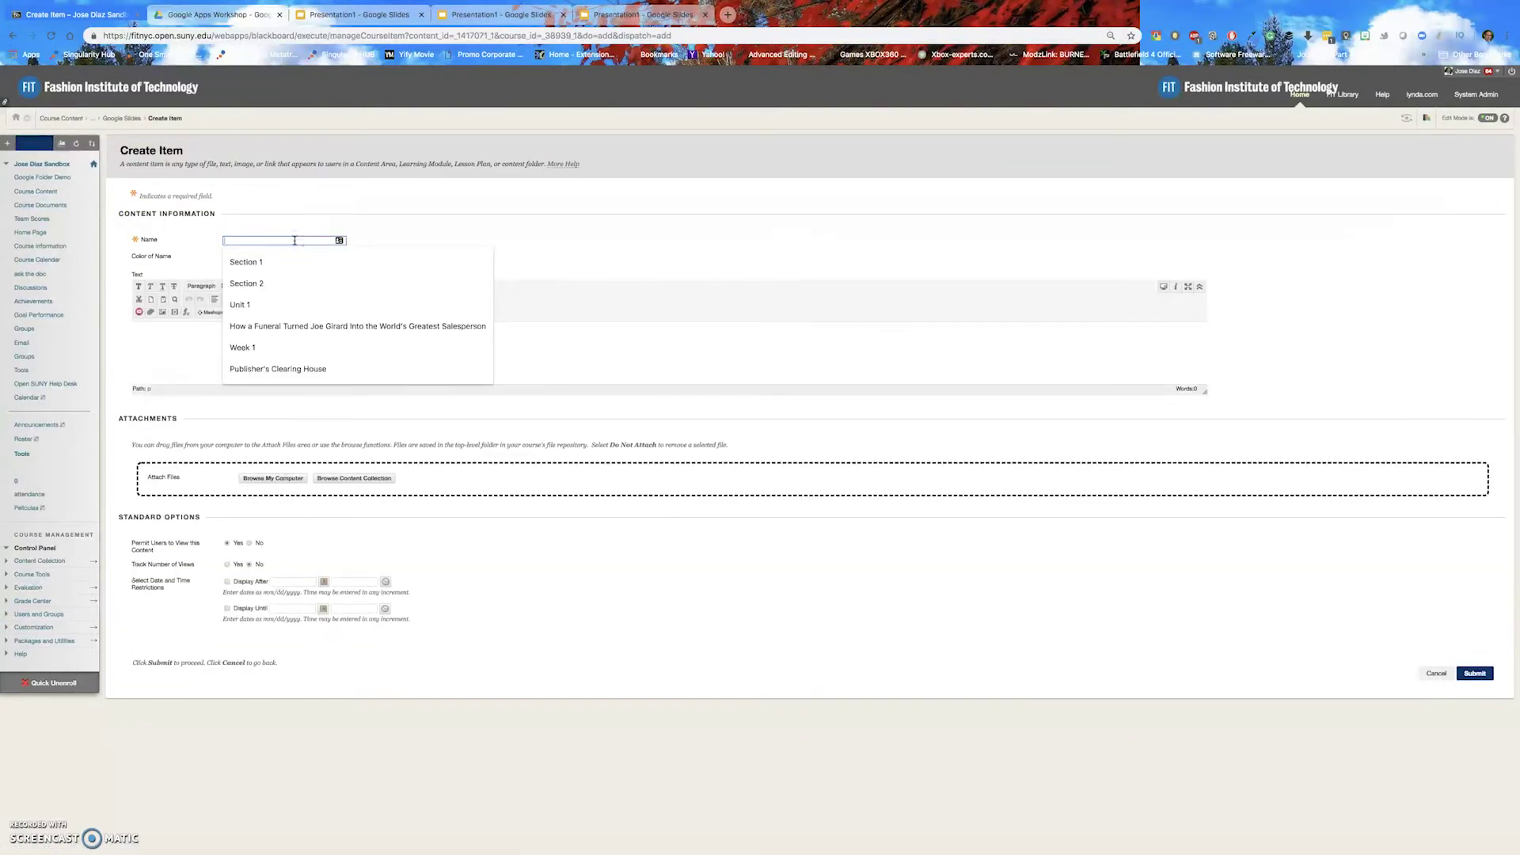
{"action": "type", "text": "G"}
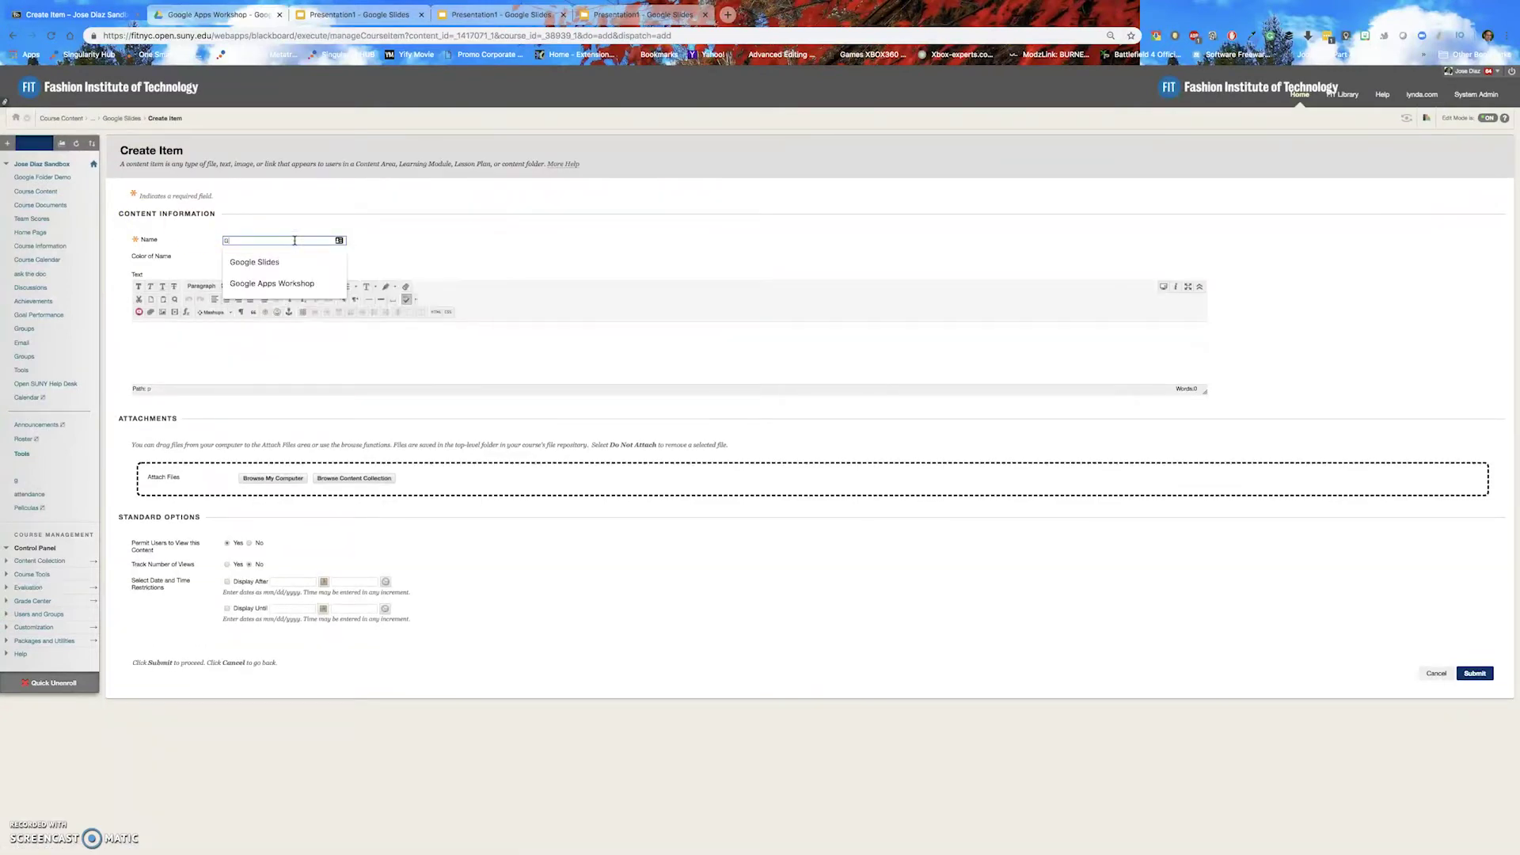
{"action": "type", "text": "oogle Slides Demo"}
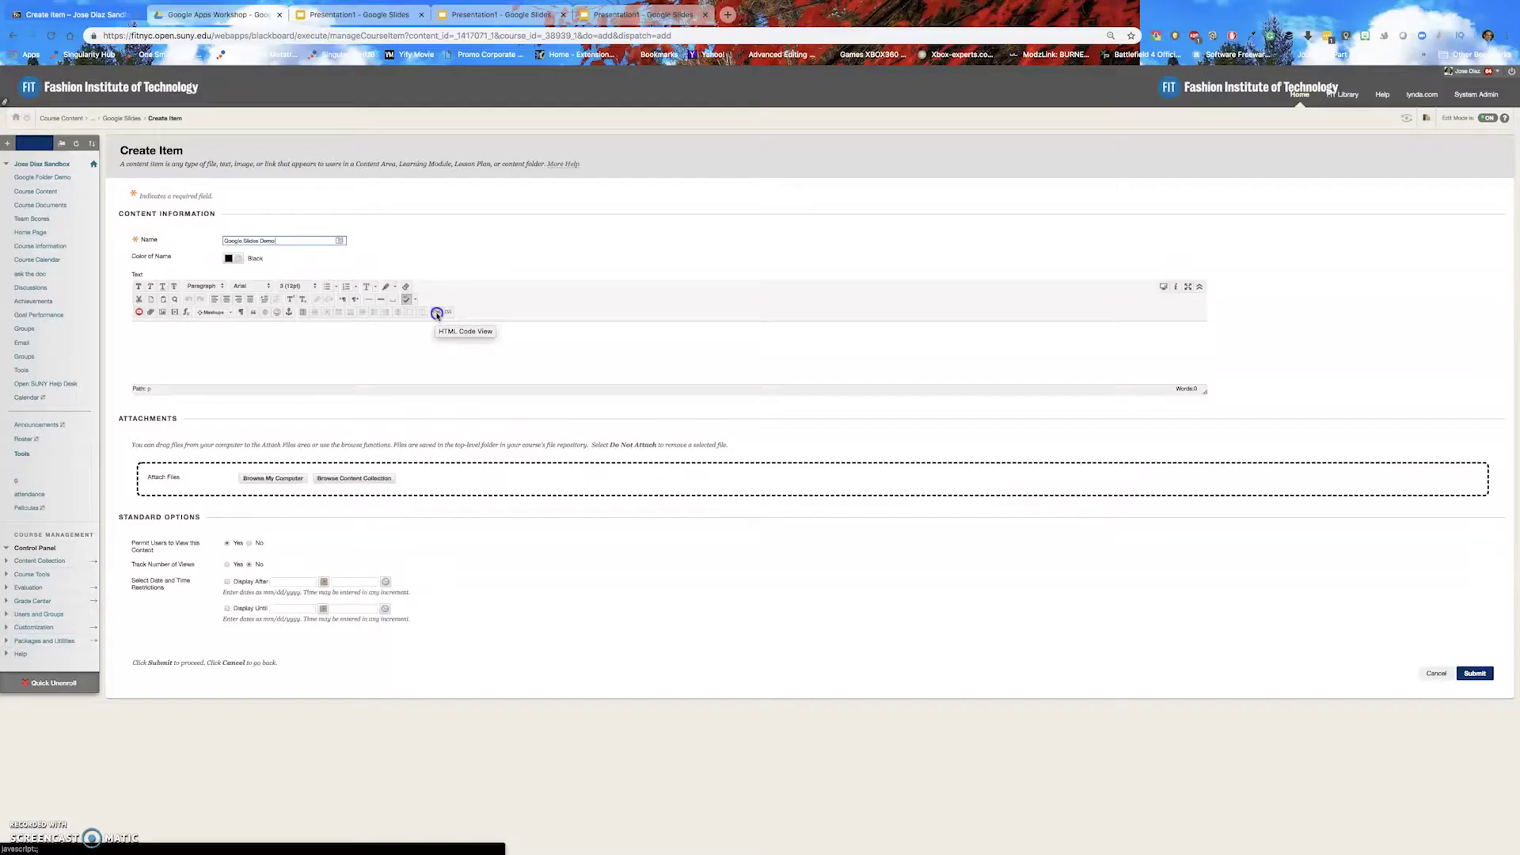
{"action": "left_click", "coordinate": [667, 439]}
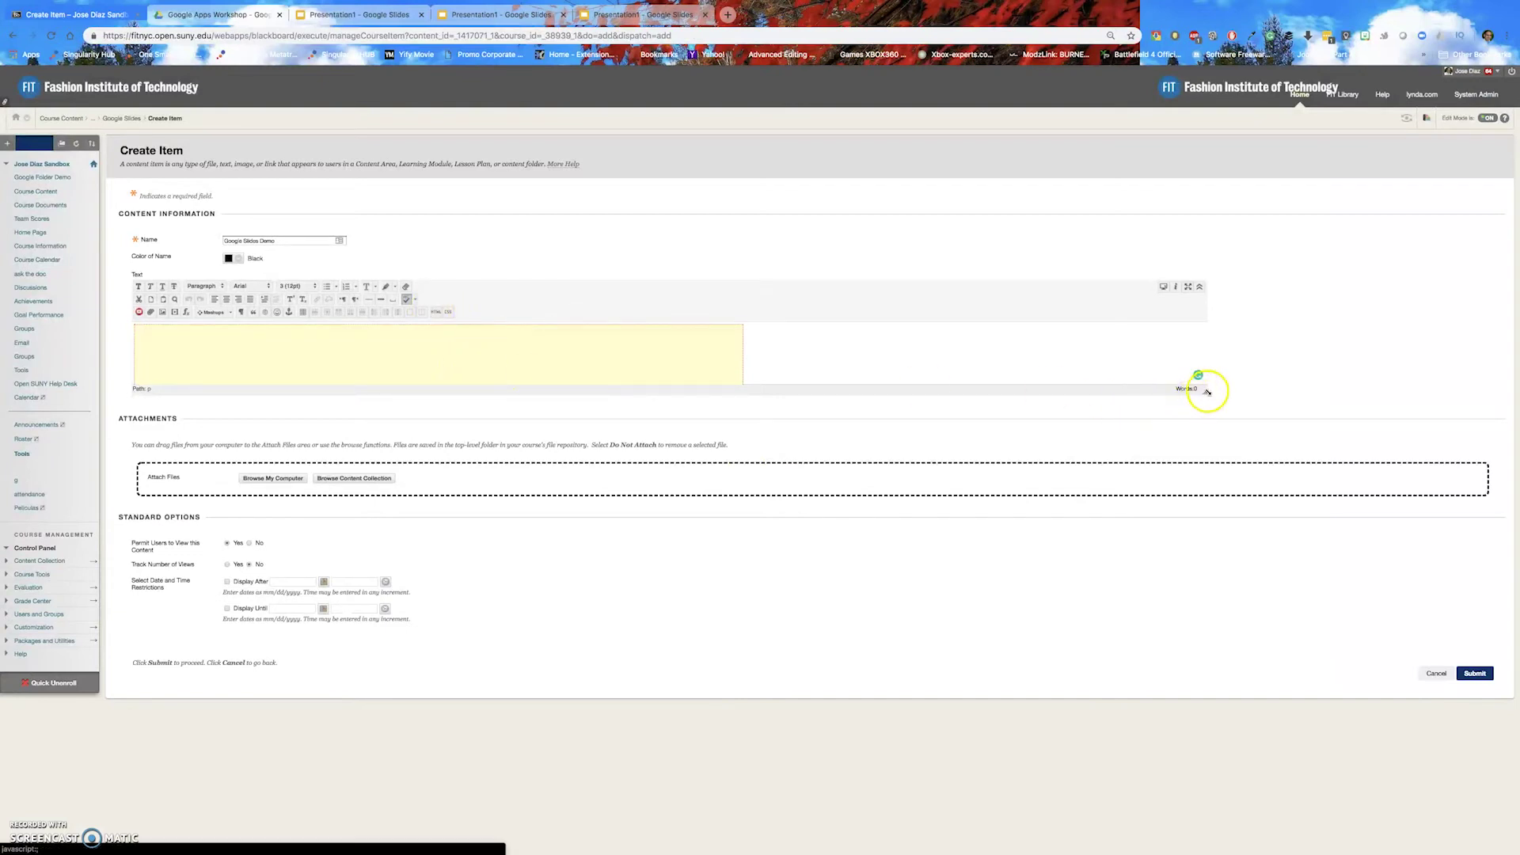
{"action": "left_click_drag", "start_coordinate": [1207, 391], "coordinate": [1188, 570]}
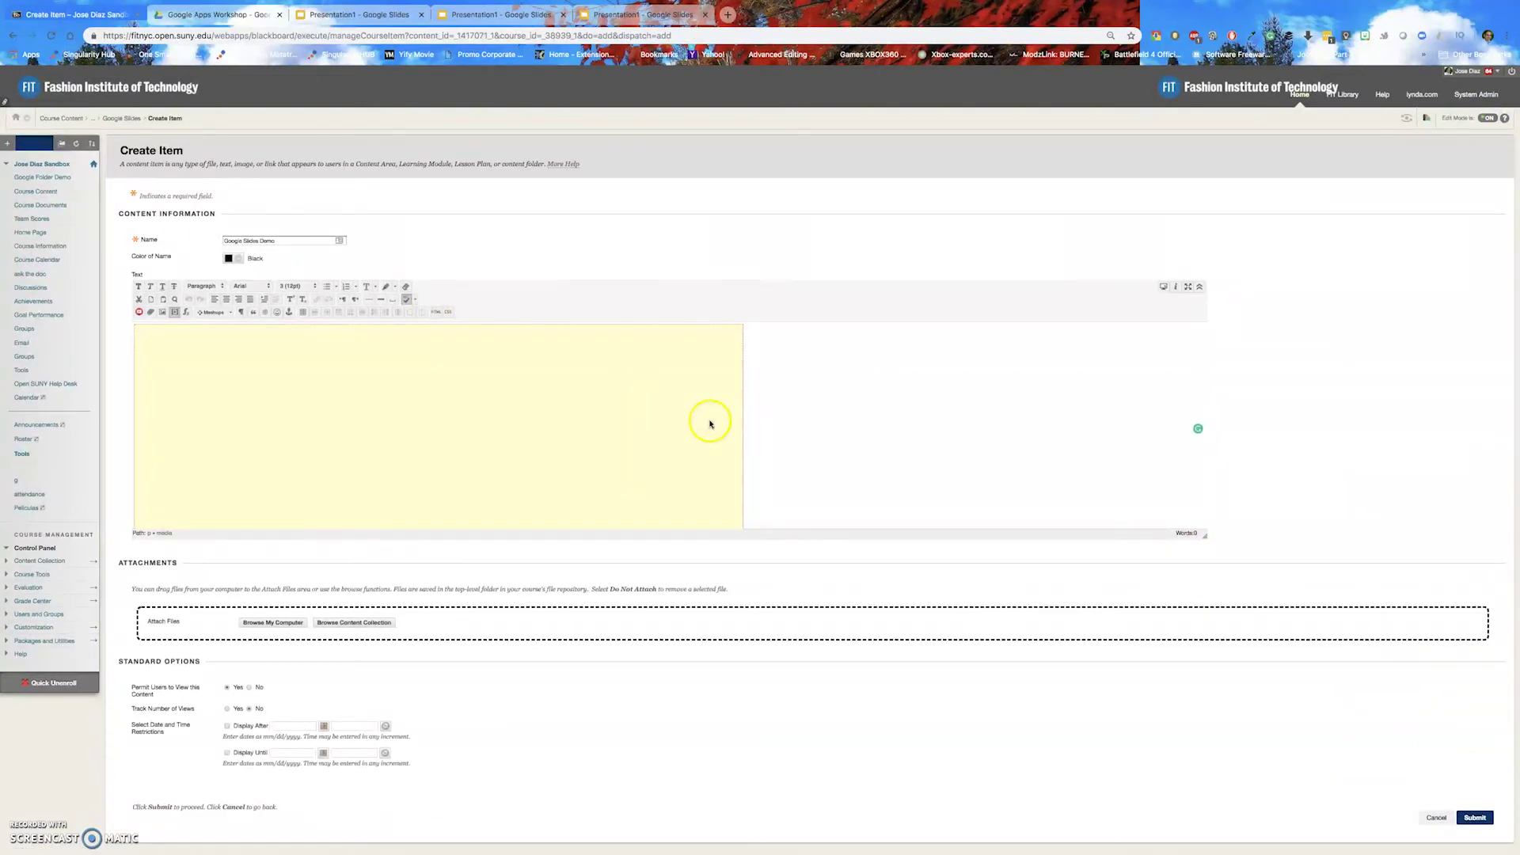
{"action": "scroll", "coordinate": [858, 425], "scroll_direction": "down", "scroll_amount": 1}
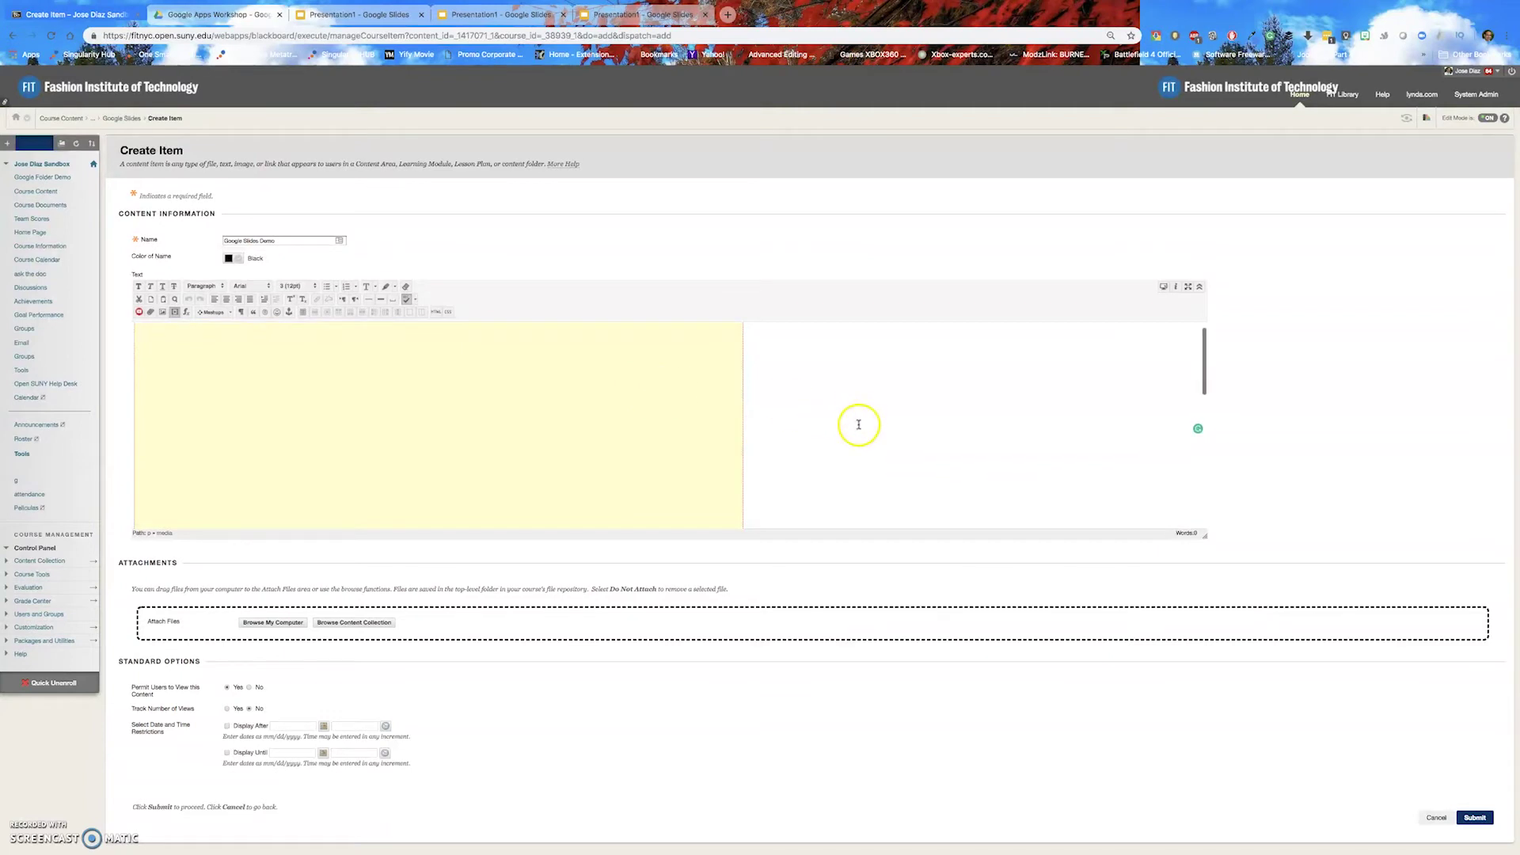
{"action": "left_click", "coordinate": [1478, 819]}
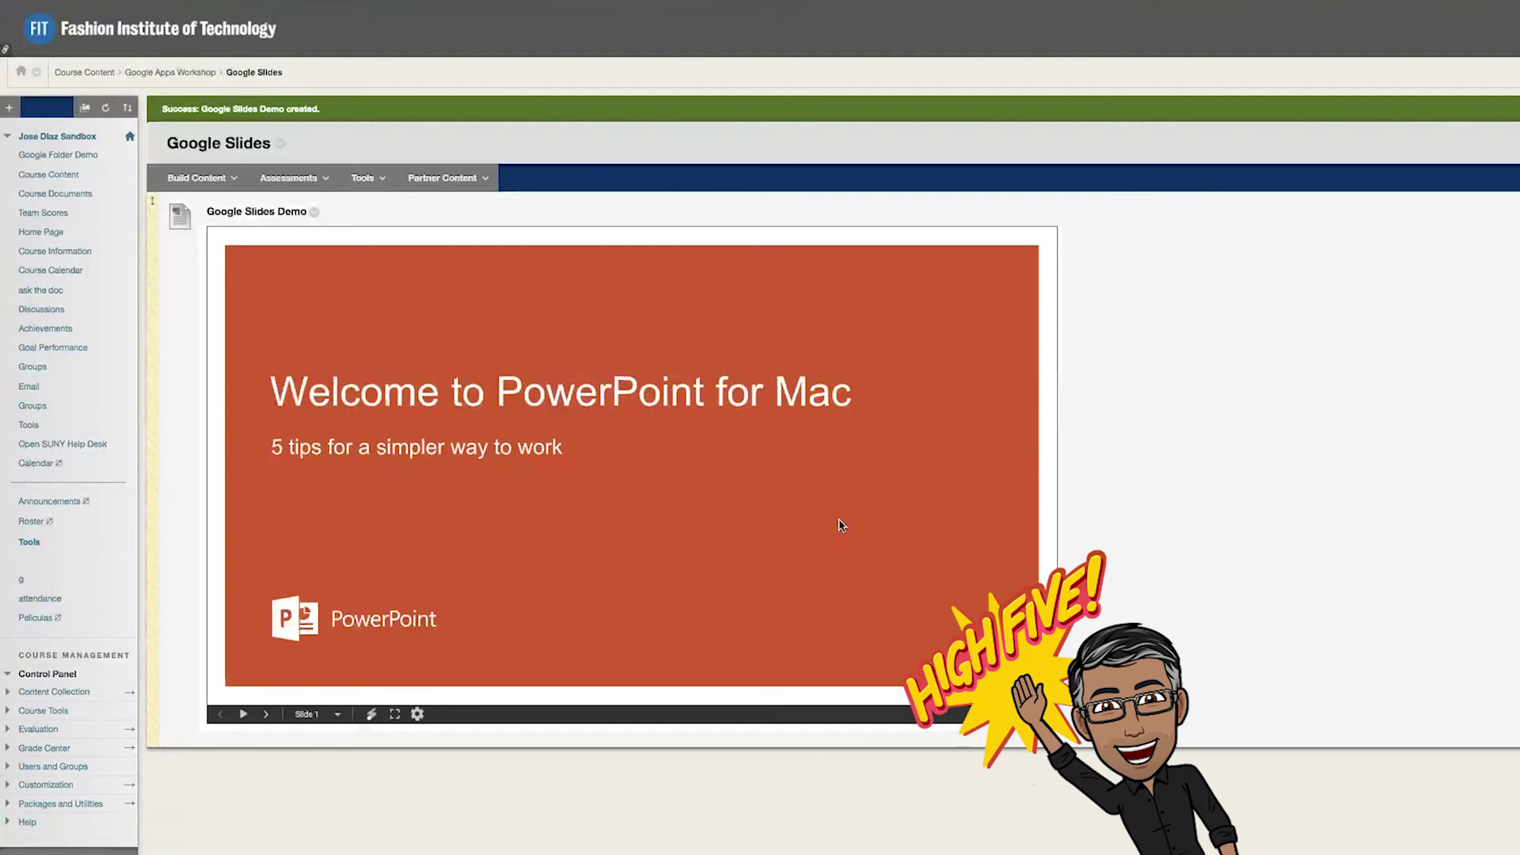
{"action": "left_click", "coordinate": [621, 380]}
{"action": "left_click", "coordinate": [648, 429]}
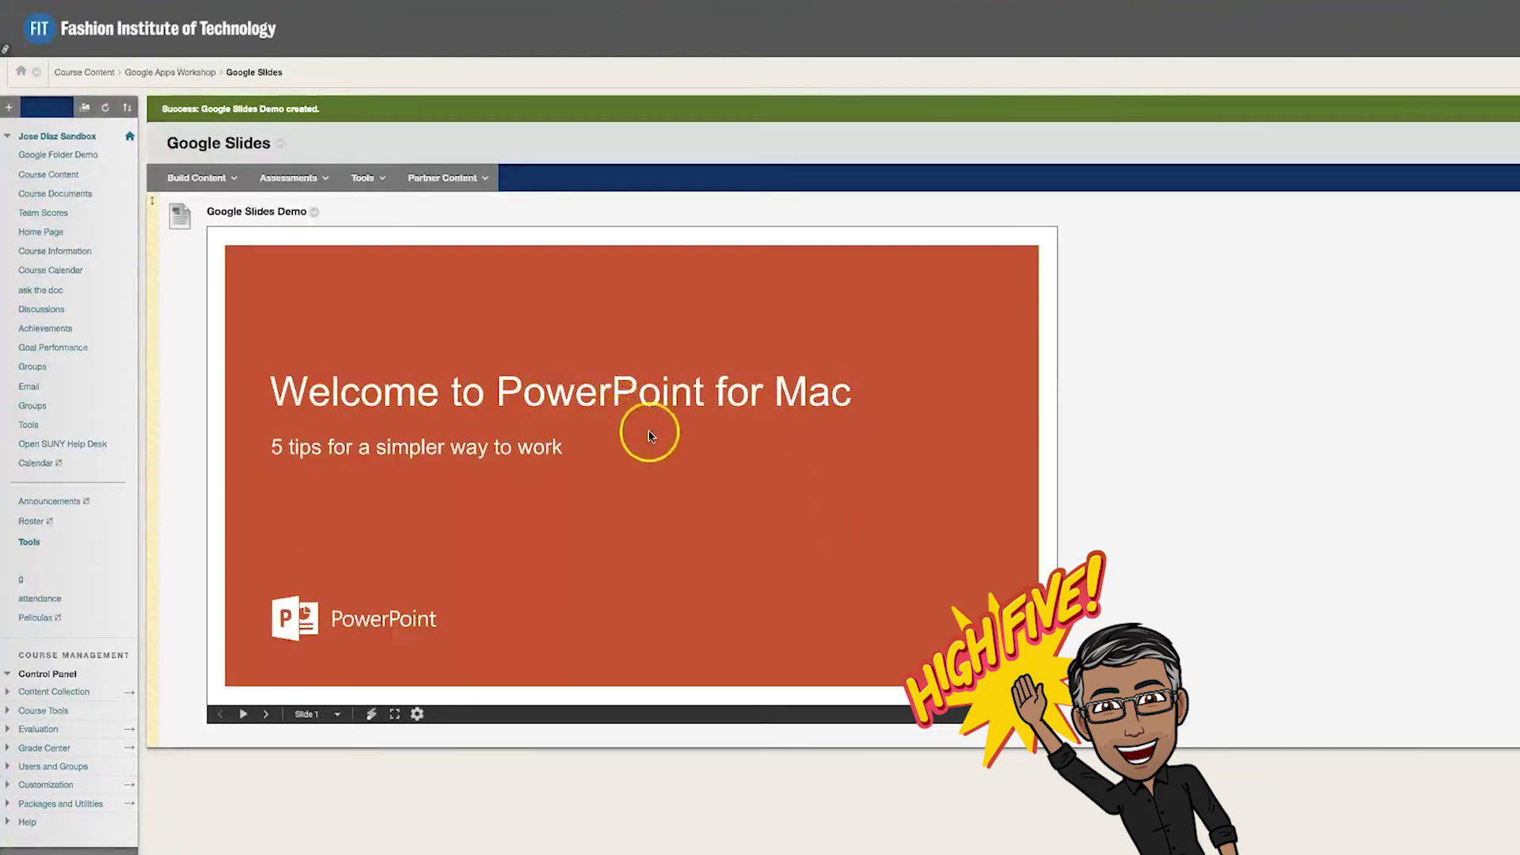
{"action": "left_click", "coordinate": [266, 714]}
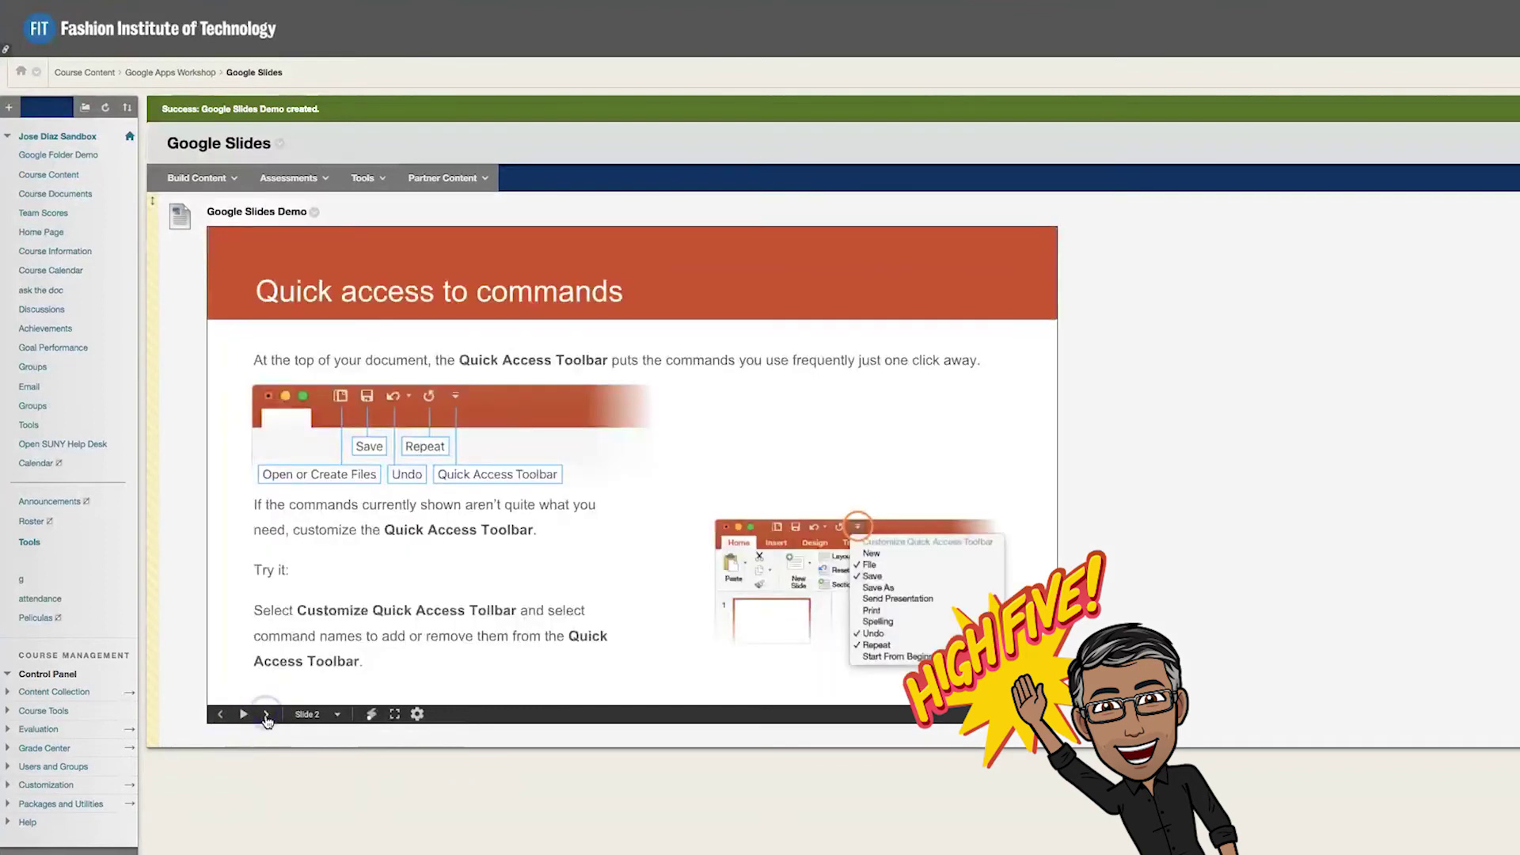
{"action": "left_click", "coordinate": [266, 715]}
{"action": "left_click", "coordinate": [266, 714]}
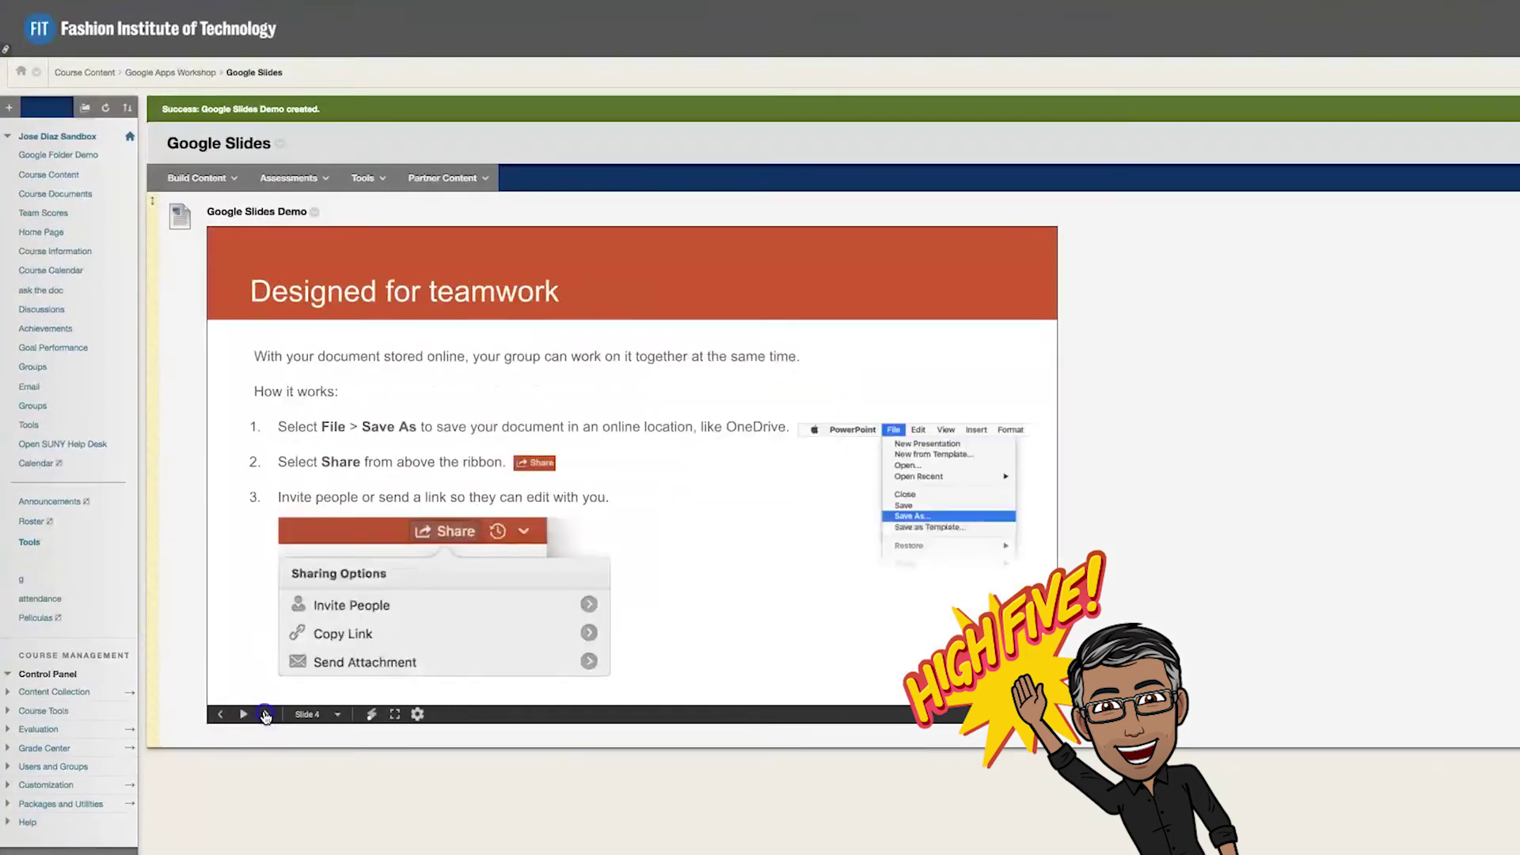
{"action": "left_click", "coordinate": [266, 715]}
{"action": "left_click", "coordinate": [266, 715]}
{"action": "left_click", "coordinate": [351, 715]}
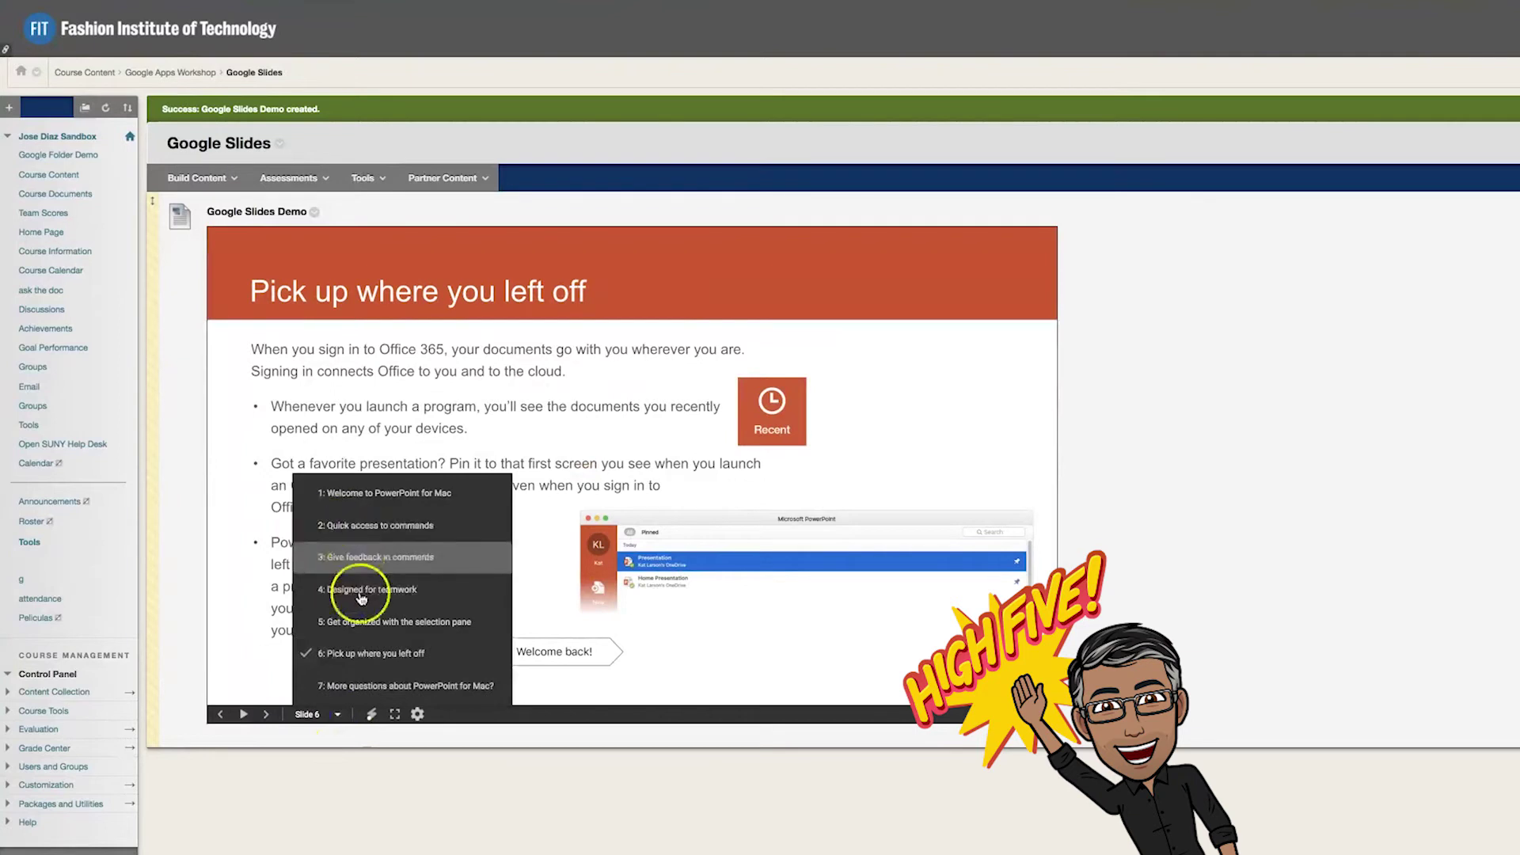
{"action": "left_click", "coordinate": [352, 559]}
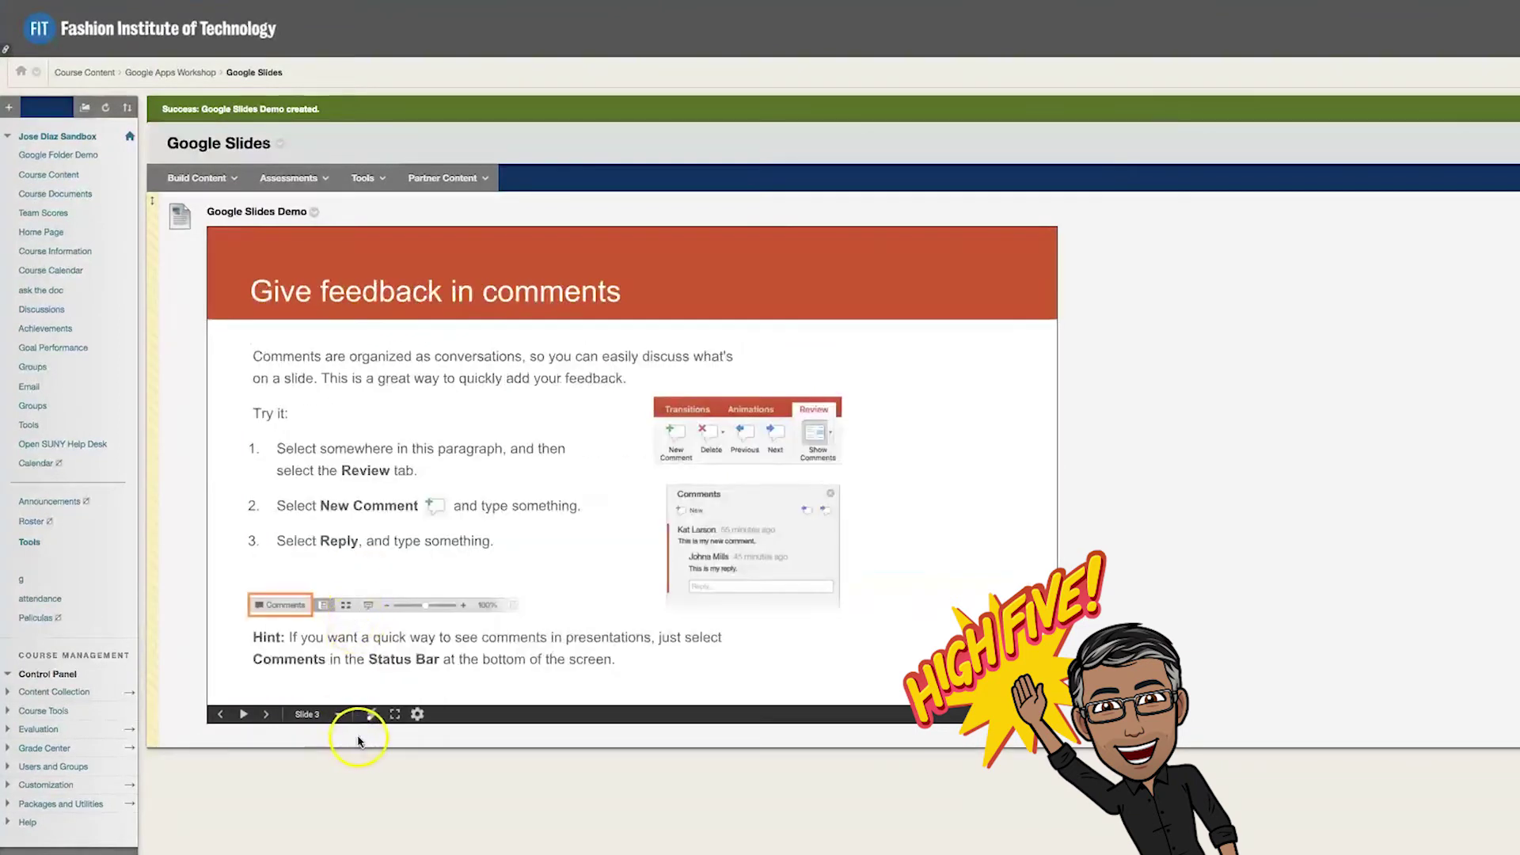
{"action": "left_click", "coordinate": [371, 714]}
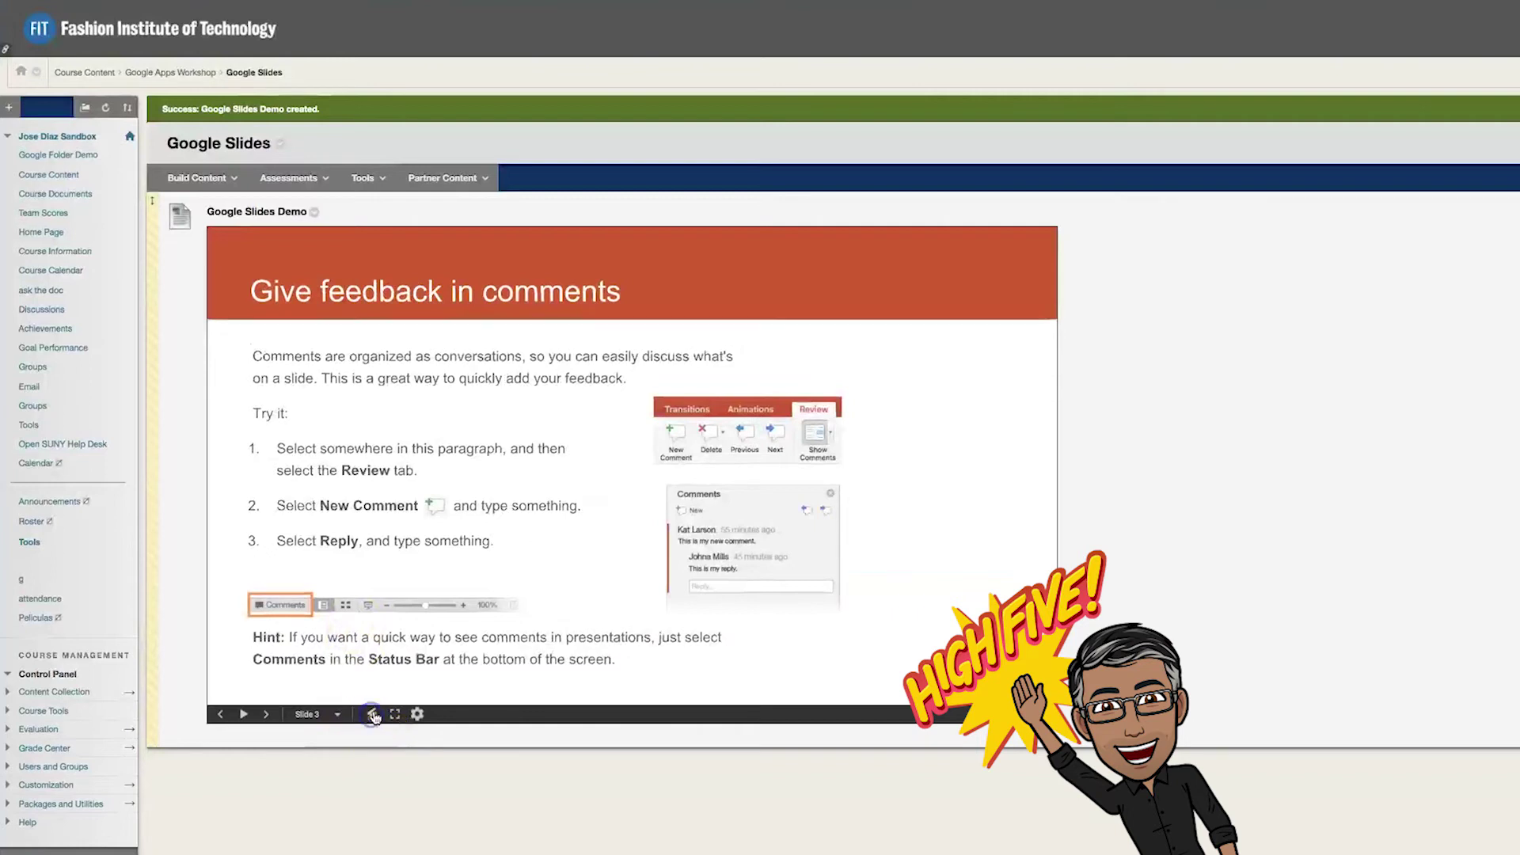
{"action": "left_click_drag", "start_coordinate": [523, 451], "coordinate": [296, 346]}
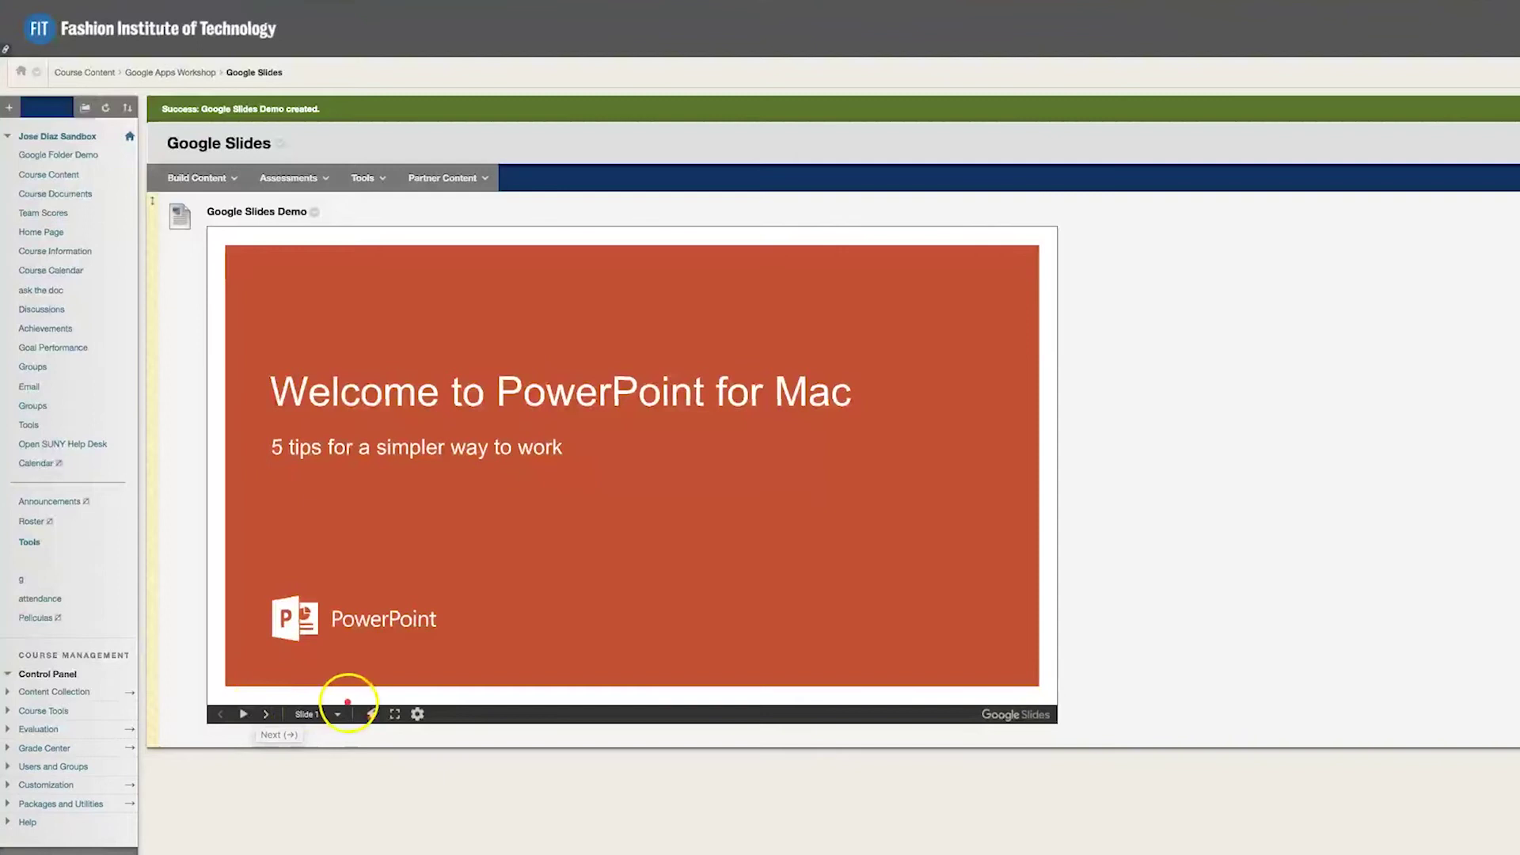
Replace 'PowerPoint for Mac' in the first slide's title with 'Google Slides'
{"action": "left_click", "coordinate": [376, 723]}
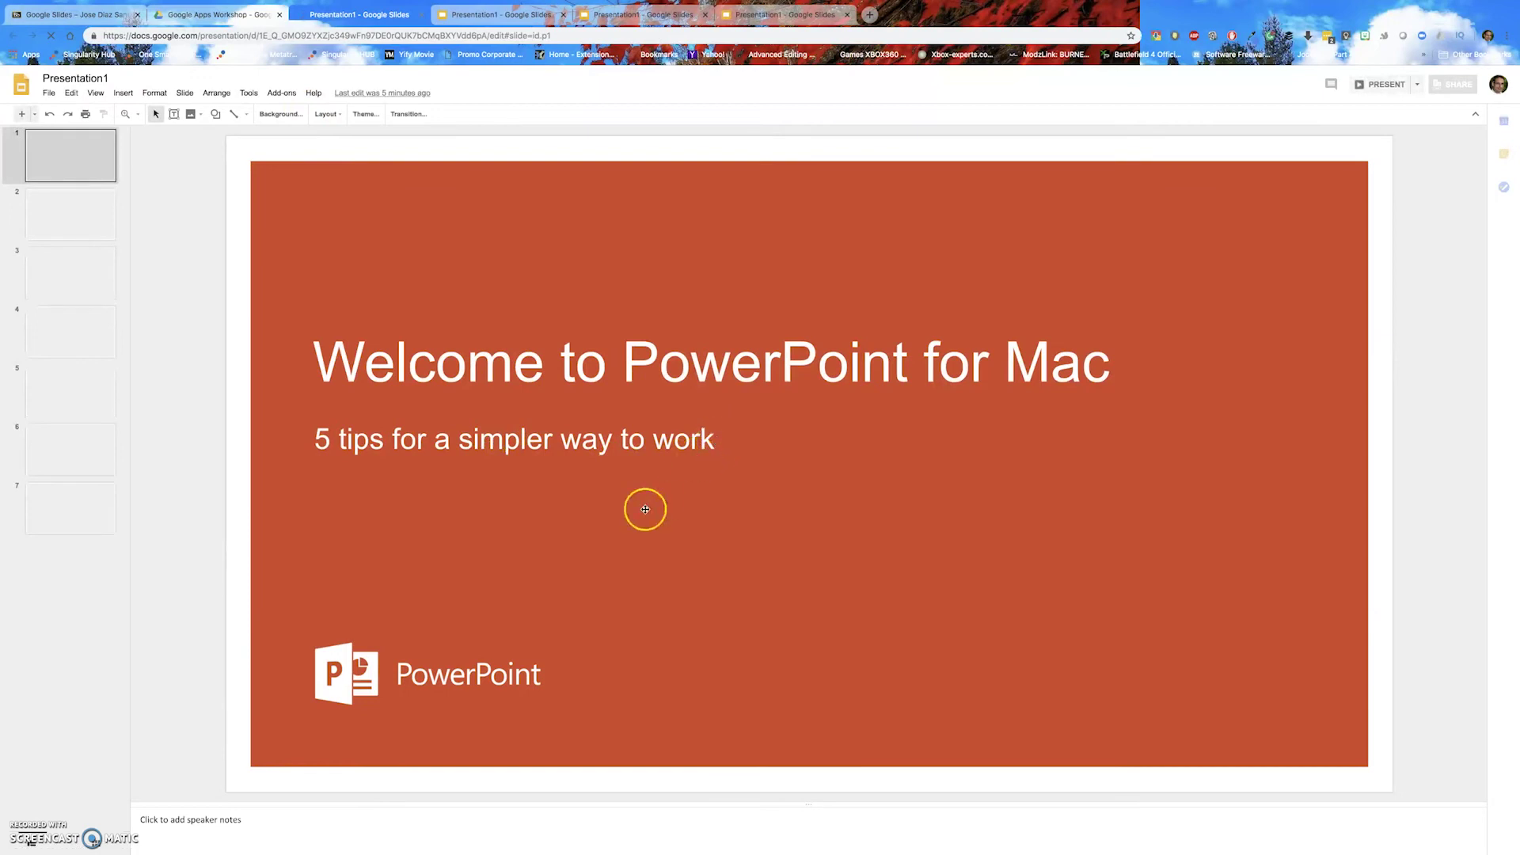
{"action": "left_click", "coordinate": [725, 379]}
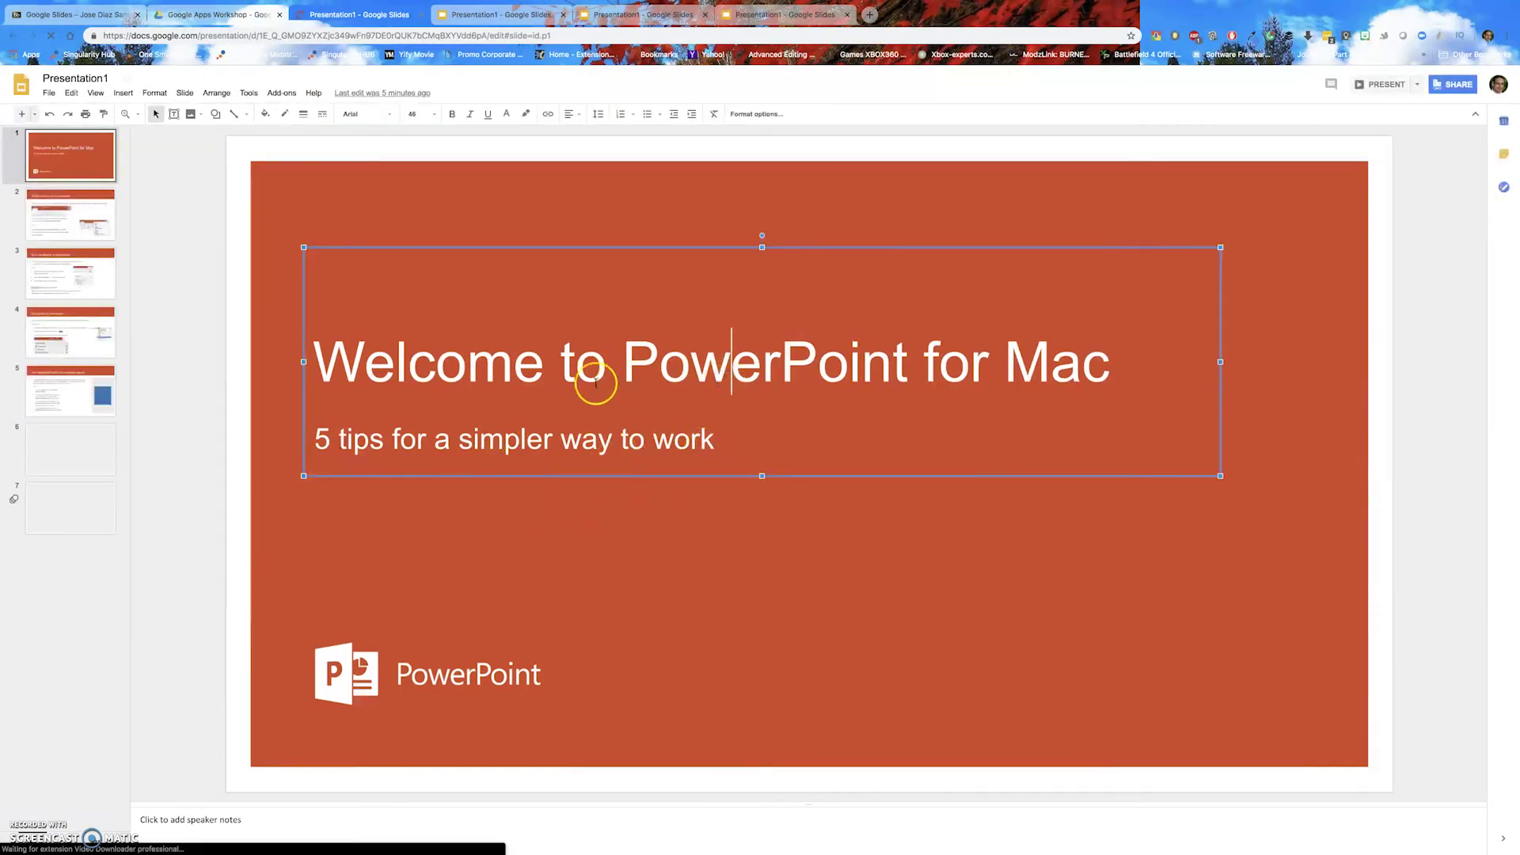
{"action": "left_click", "coordinate": [633, 363]}
{"action": "left_click_drag", "start_coordinate": [633, 363], "coordinate": [1102, 371]}
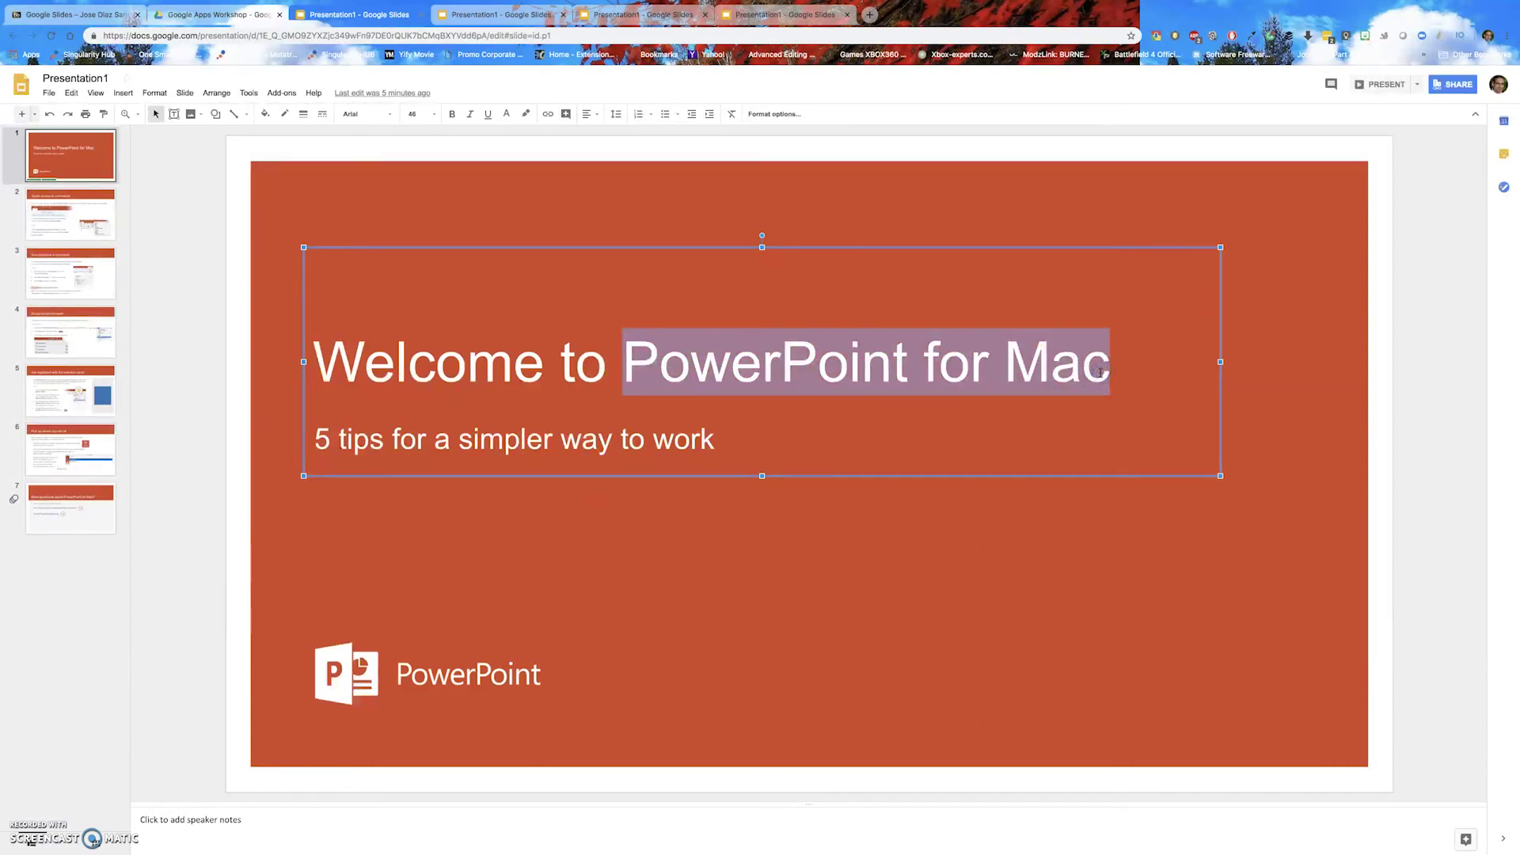
{"action": "type", "text": "Google "}
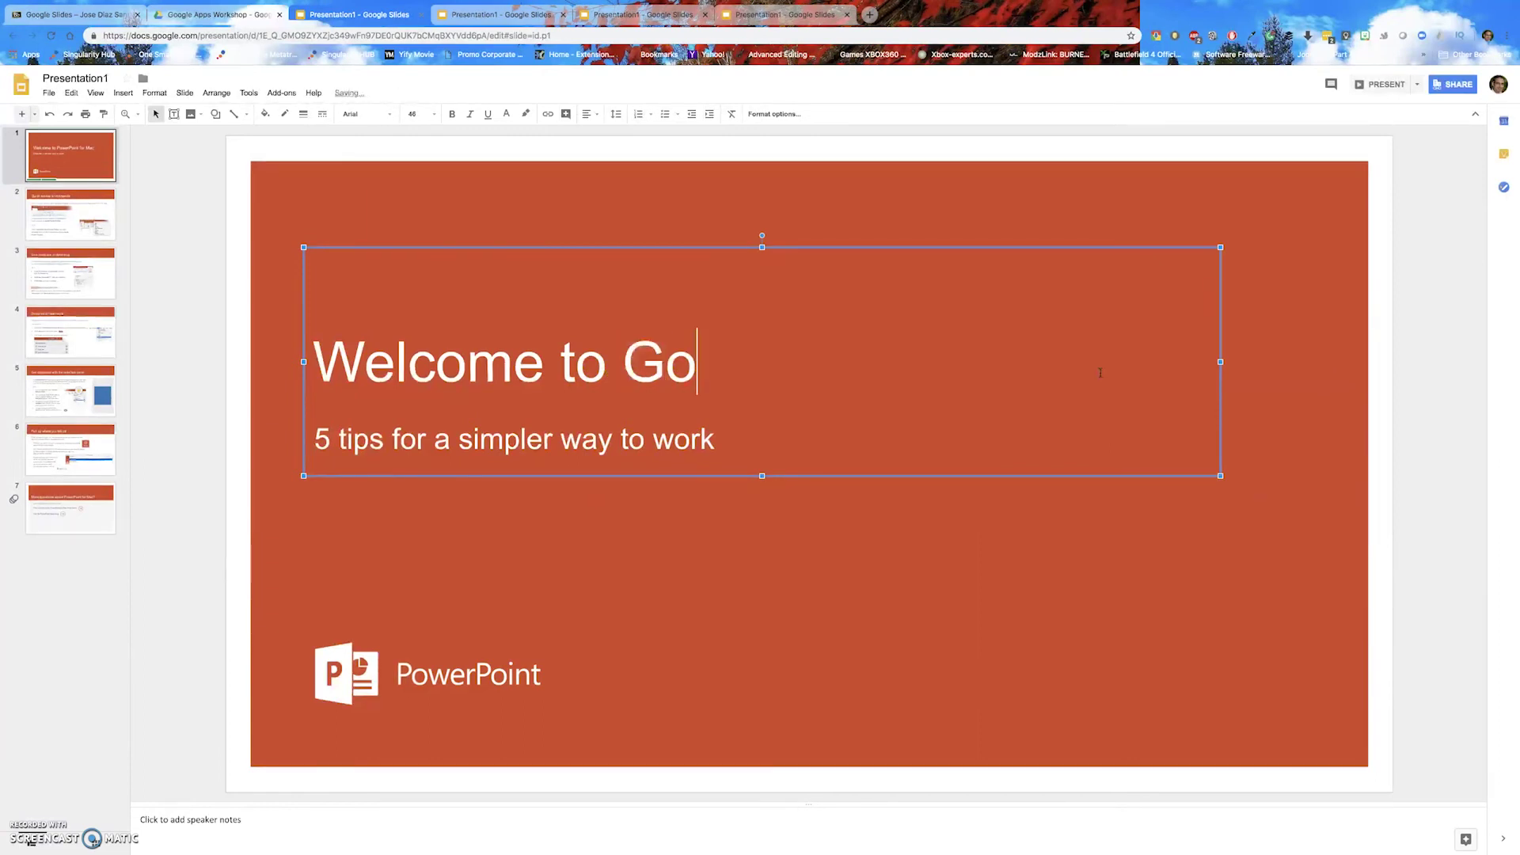
{"action": "type", "text": "Slides"}
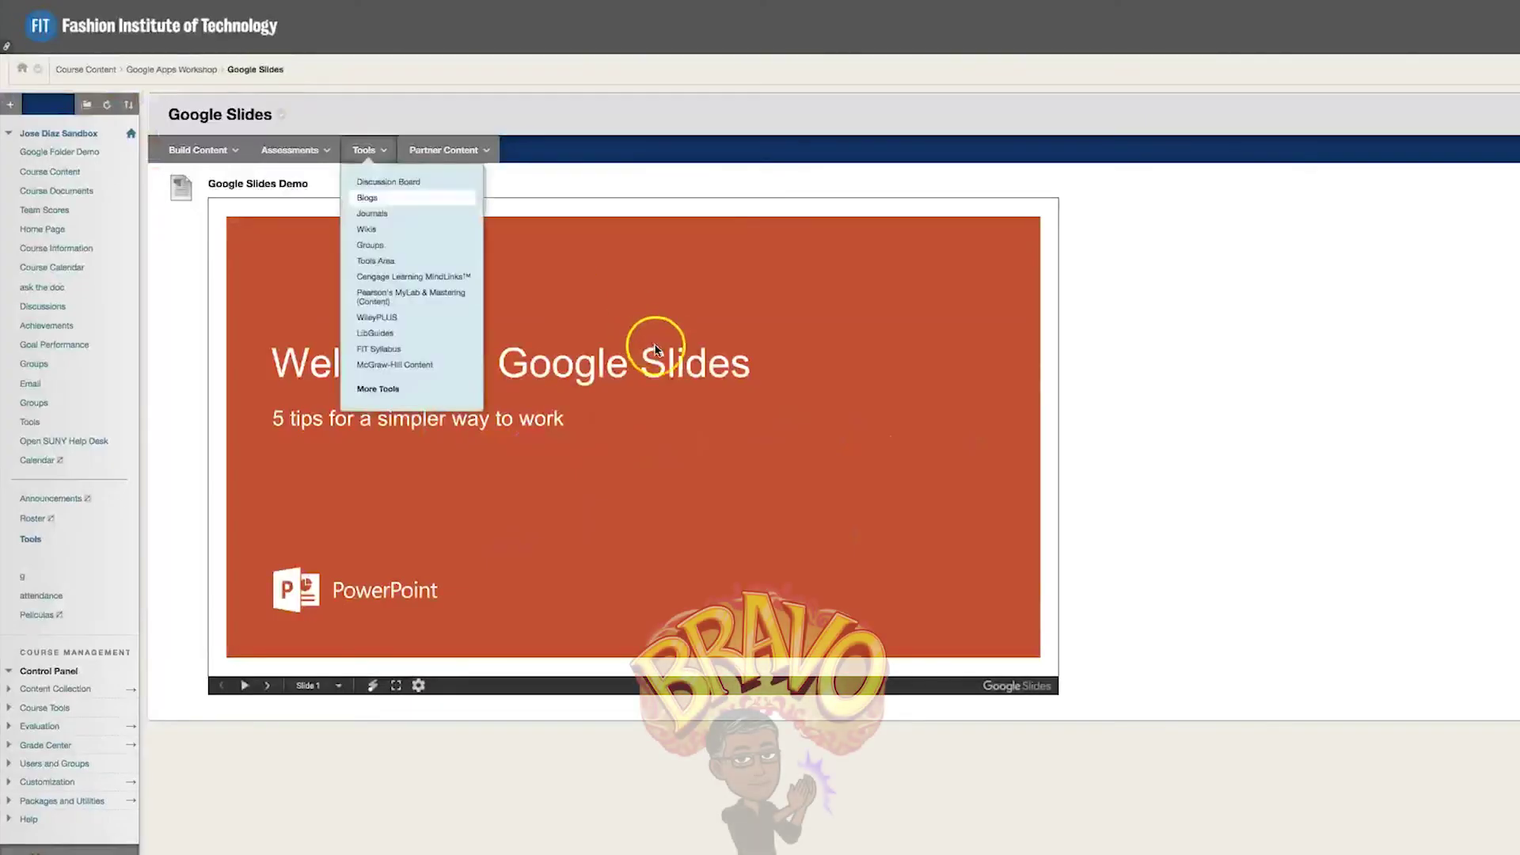
Return to Blackboard's Google Slides Demo item, where the embedded title reads 'Welcome to Google Slides'
{"action": "left_click", "coordinate": [656, 354]}
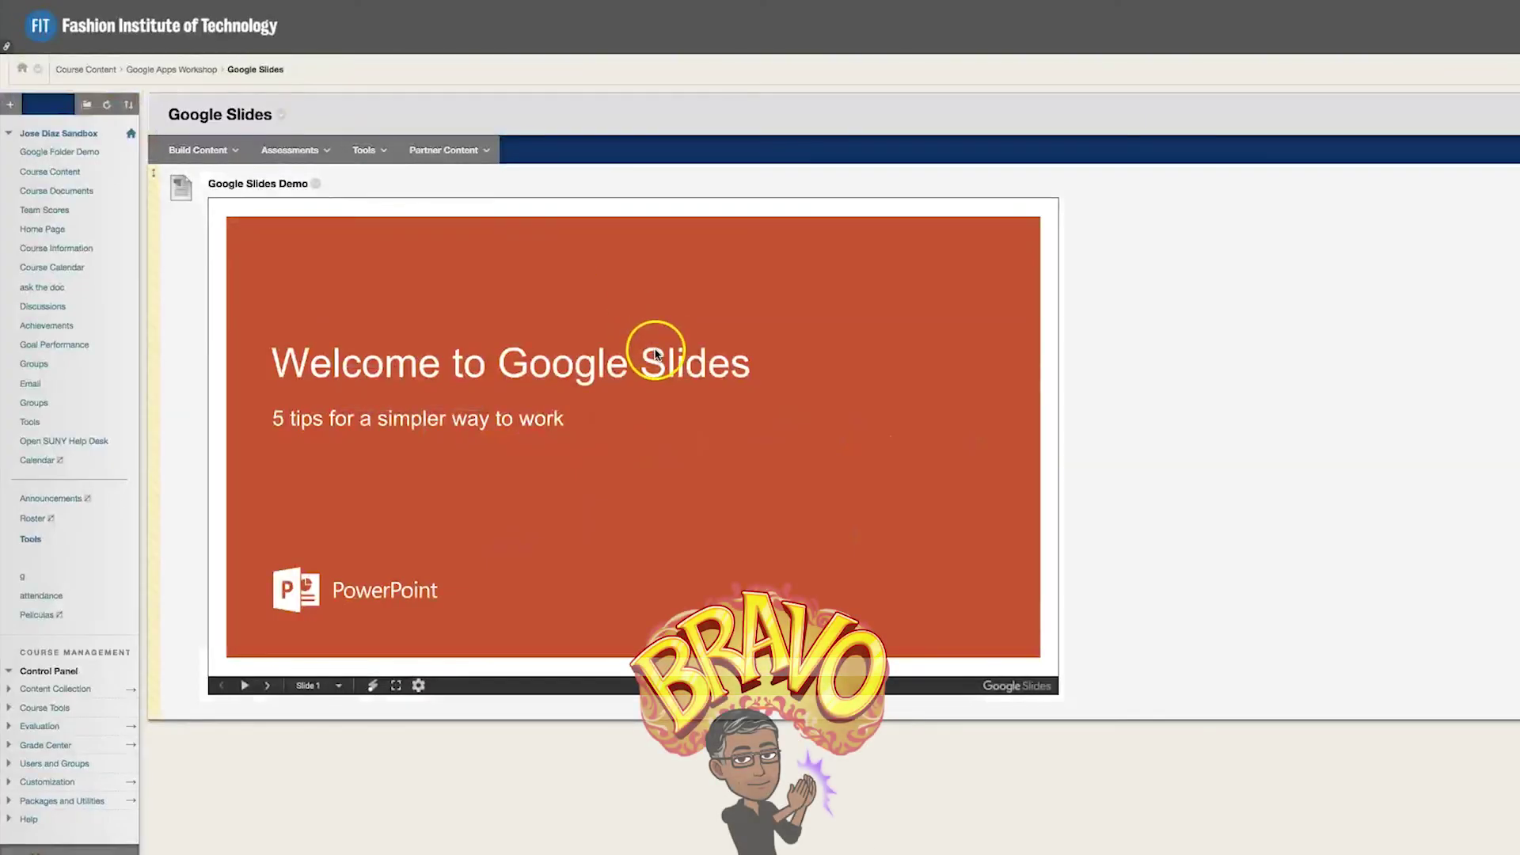